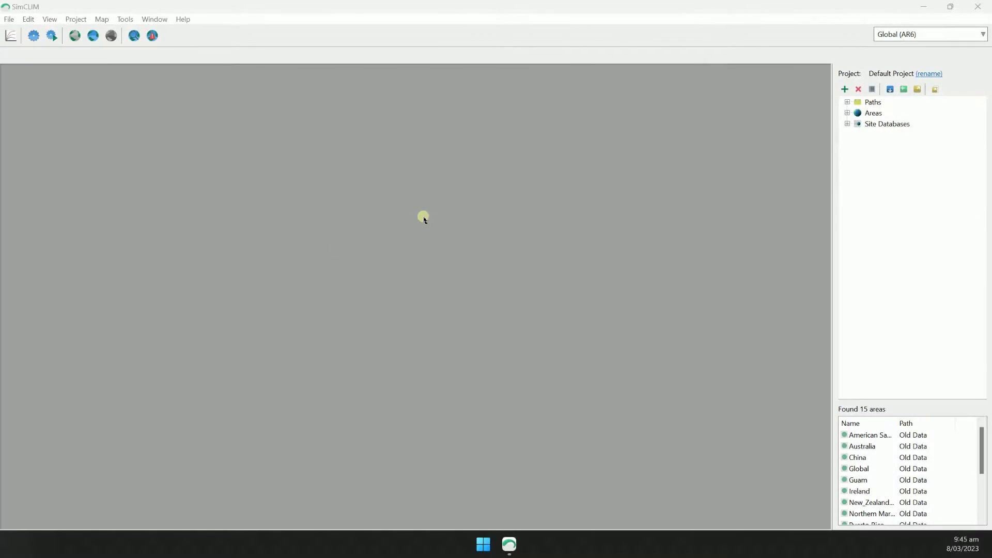
# Step: Open the global projections database and show the AR5 RCP8.5 temperature table and chart
pyautogui.click(11, 37)
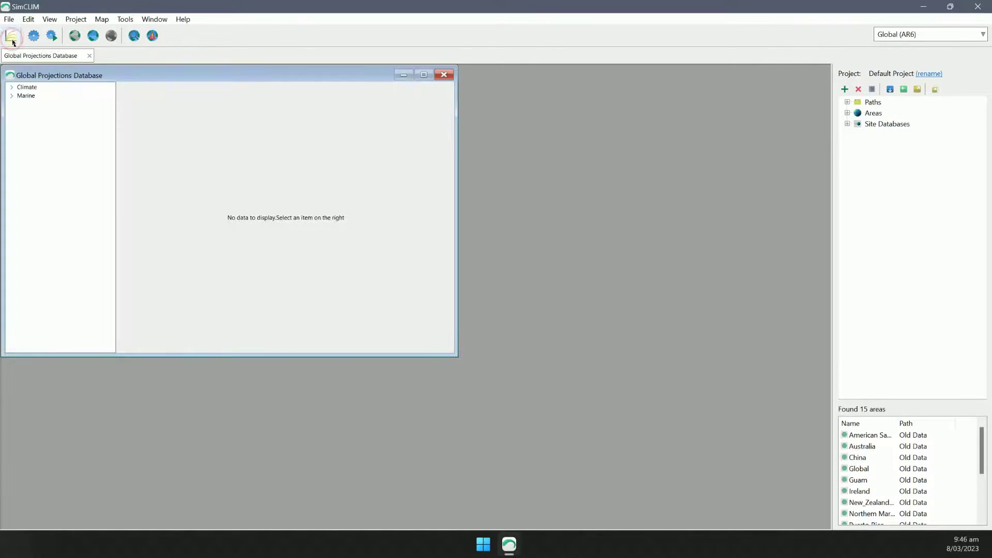
pyautogui.doubleClick(24, 87)
pyautogui.click(46, 97)
pyautogui.doubleClick(46, 97)
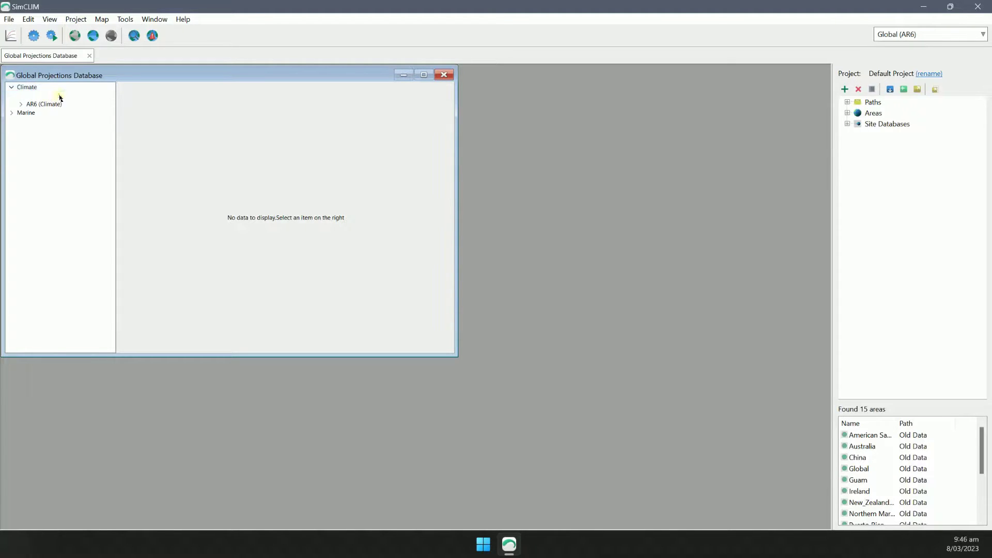
pyautogui.doubleClick(73, 105)
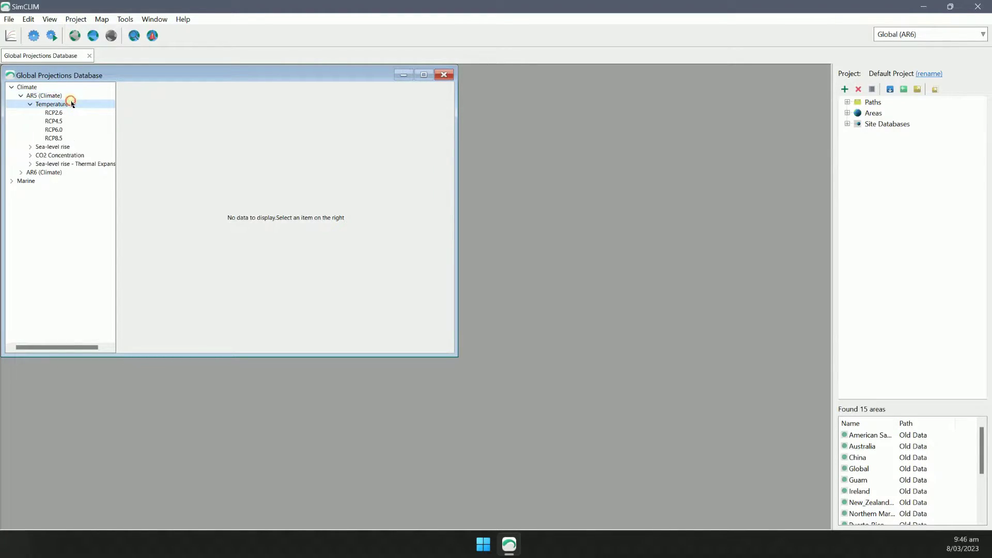
pyautogui.click(63, 140)
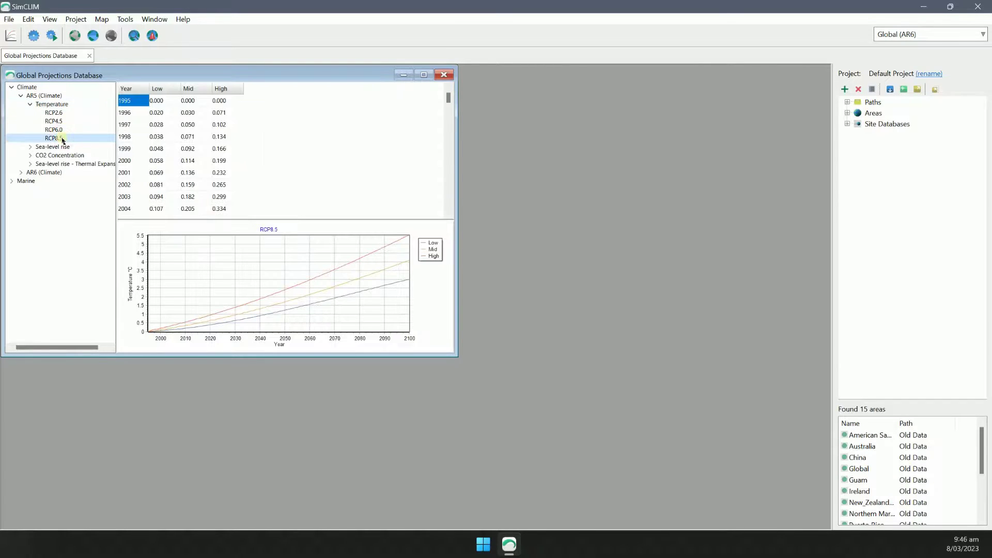
# Step: View AR6 SSP5-8.5 temperature and SSP3-7.0 sea-level rise projections, then close the database
pyautogui.doubleClick(54, 172)
pyautogui.doubleClick(54, 181)
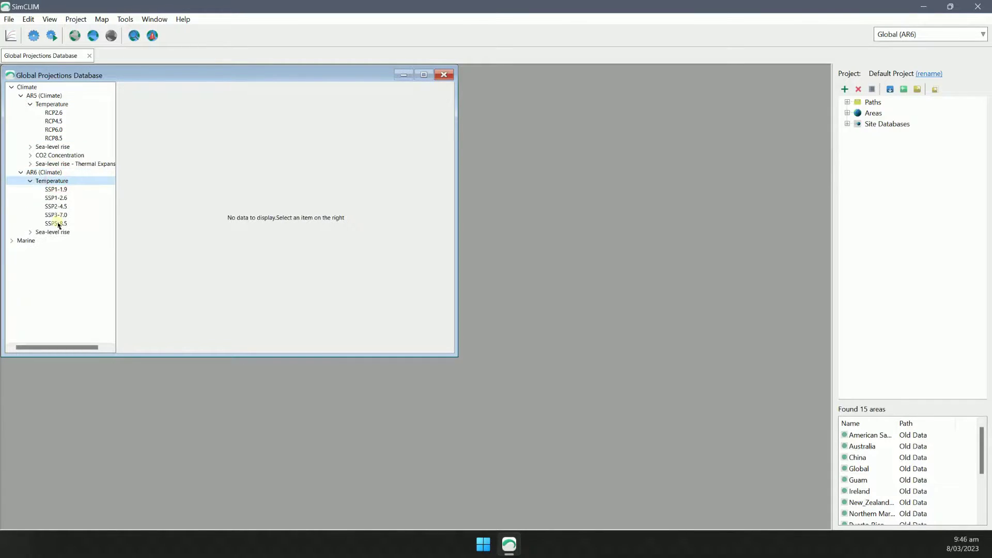
pyautogui.click(57, 223)
pyautogui.doubleClick(58, 233)
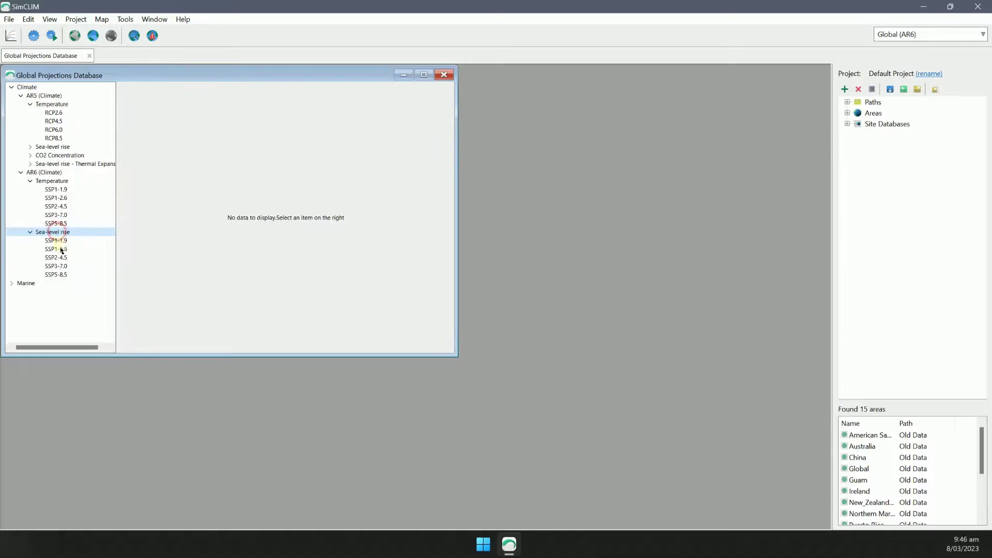
pyautogui.click(61, 266)
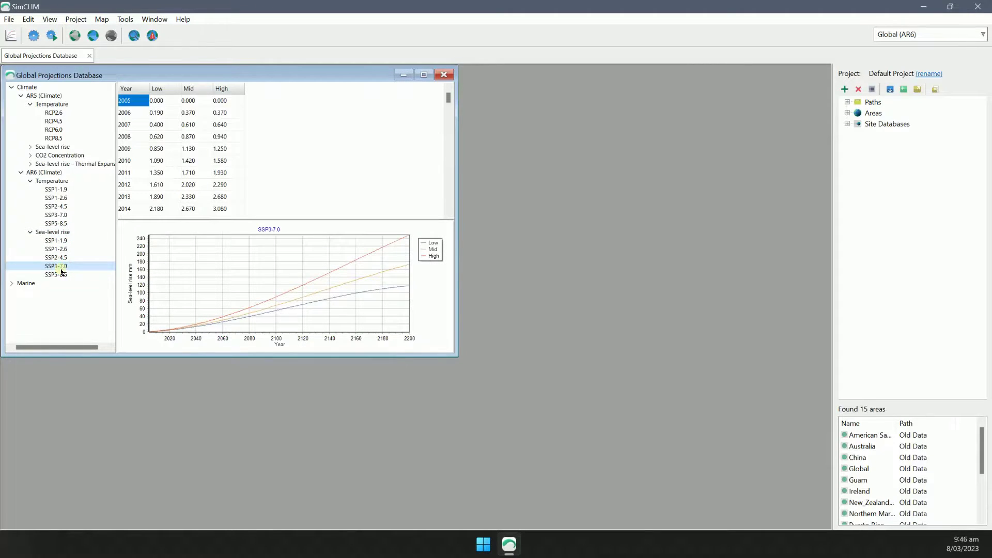
pyautogui.click(443, 75)
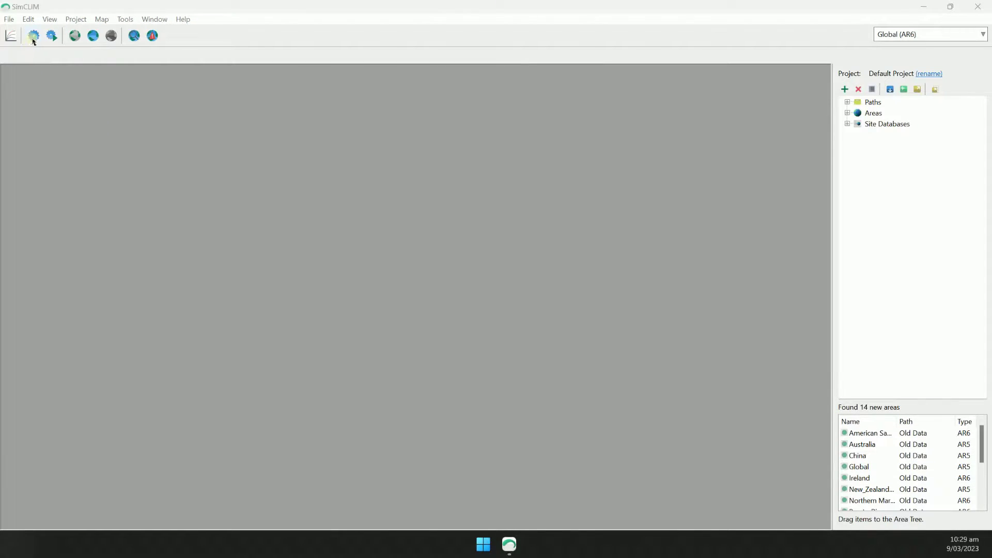
# Step: In the Scenario Generator, set the area source to Guam from the Global (AR6) group
pyautogui.click(33, 37)
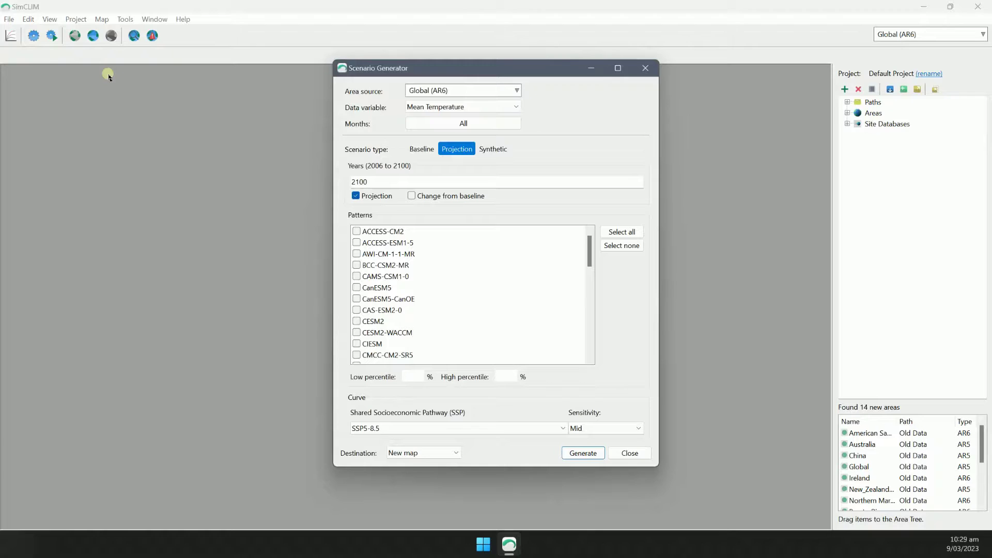
pyautogui.click(441, 91)
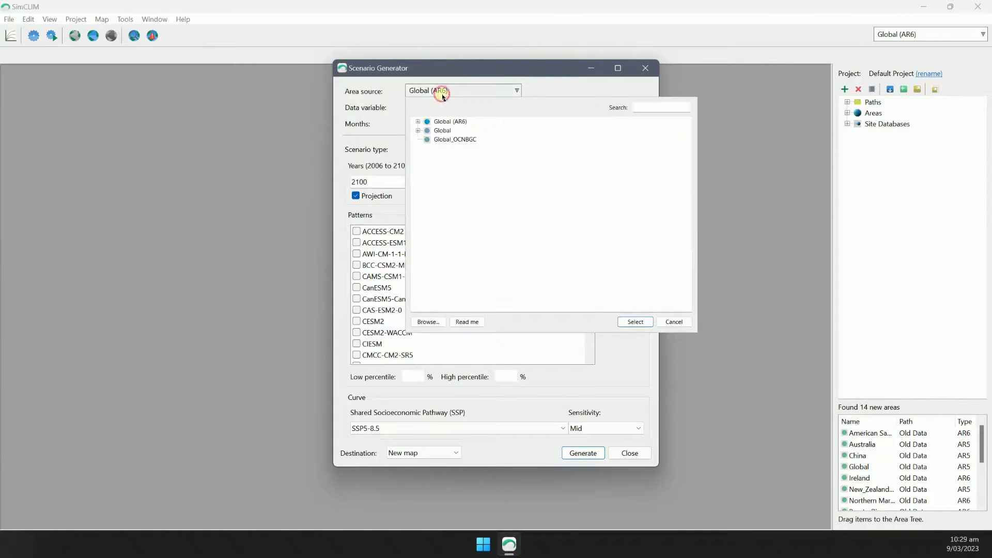
pyautogui.click(444, 131)
pyautogui.doubleClick(448, 122)
pyautogui.click(450, 140)
pyautogui.click(636, 322)
# Step: Enter years 2010, 2050, 2100, include all patterns, generate, and maximize the map window
pyautogui.click(397, 180)
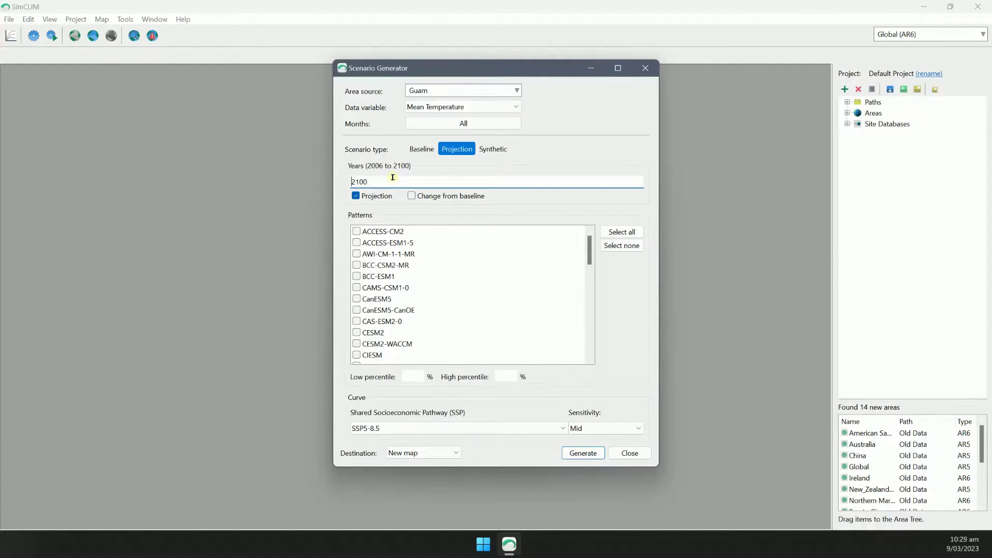
pyautogui.write('2010, 2050,')
pyautogui.click(626, 233)
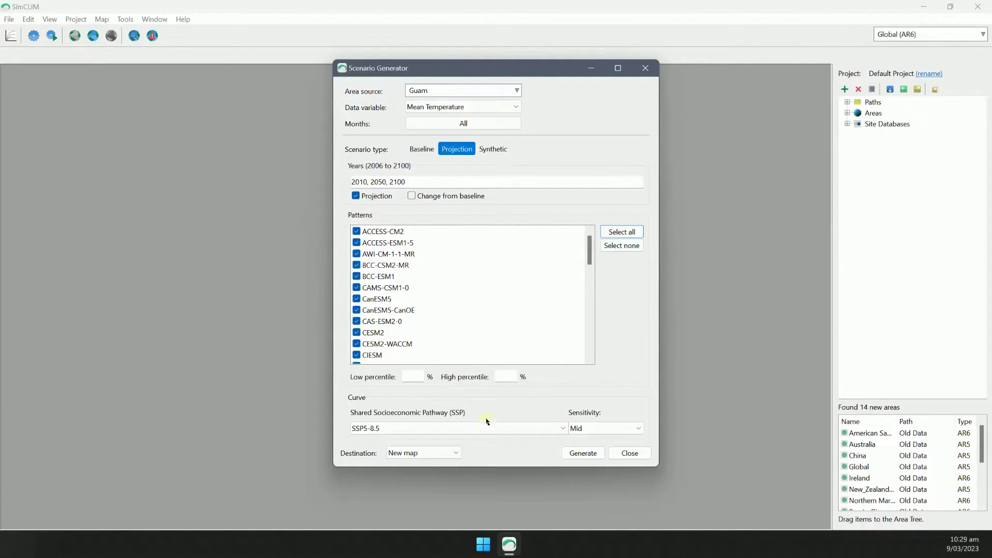
pyautogui.click(583, 453)
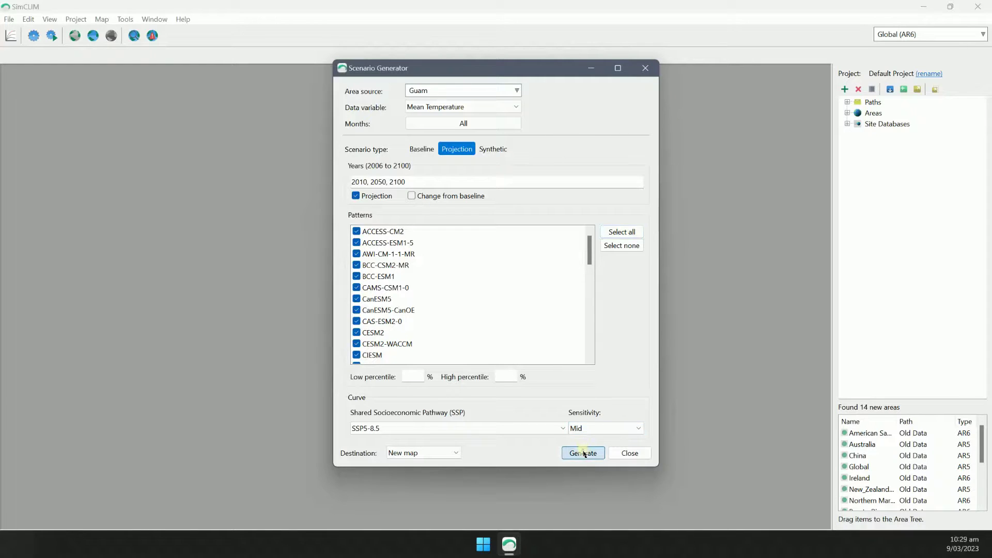
pyautogui.click(549, 75)
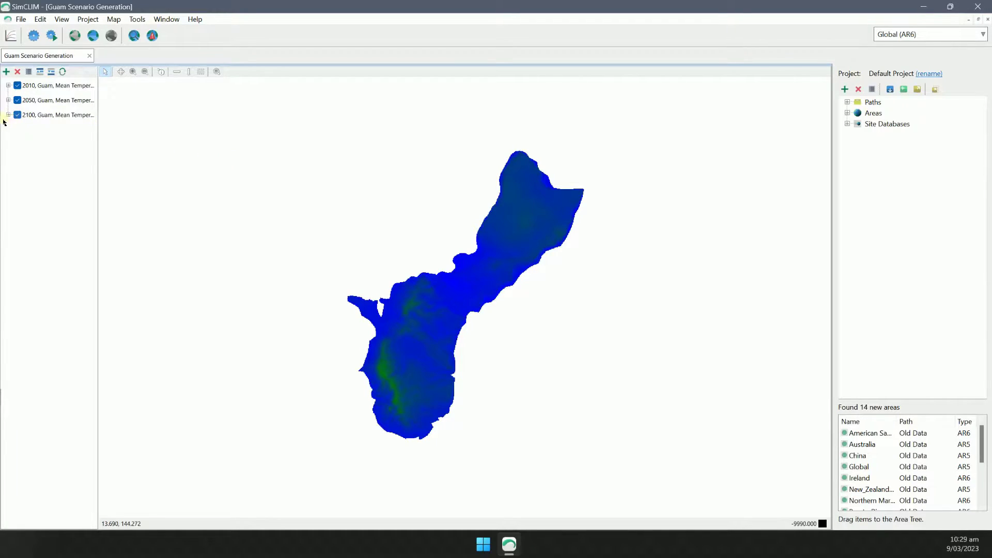
# Step: Expand the 2100 layer's colour legend, then pan and zoom in on central Guam
pyautogui.click(8, 115)
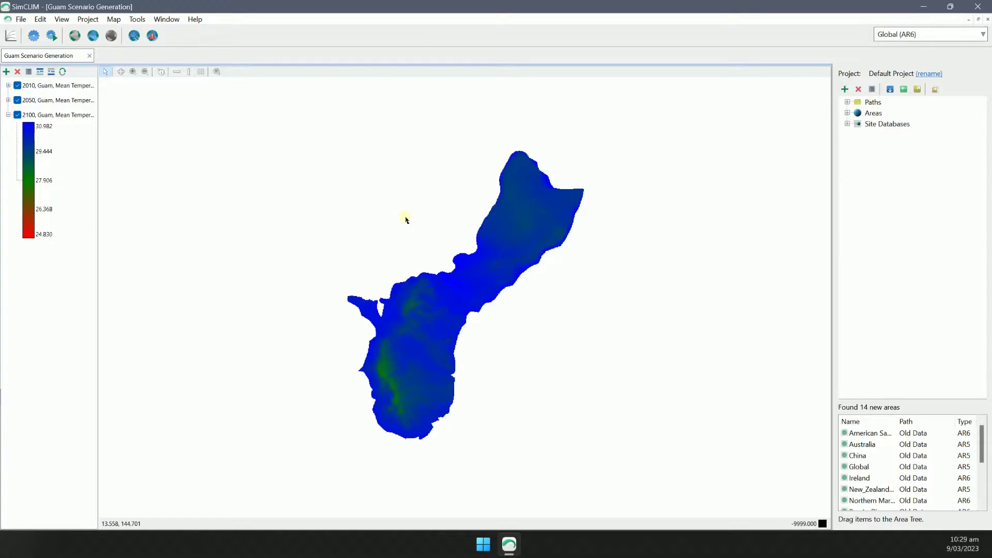
pyautogui.click(121, 72)
pyautogui.scroll(2, 455, 250)
pyautogui.moveTo(507, 253); pyautogui.dragTo(490, 236)
pyautogui.moveTo(421, 197); pyautogui.dragTo(389, 189)
pyautogui.scroll(4, 335, 167)
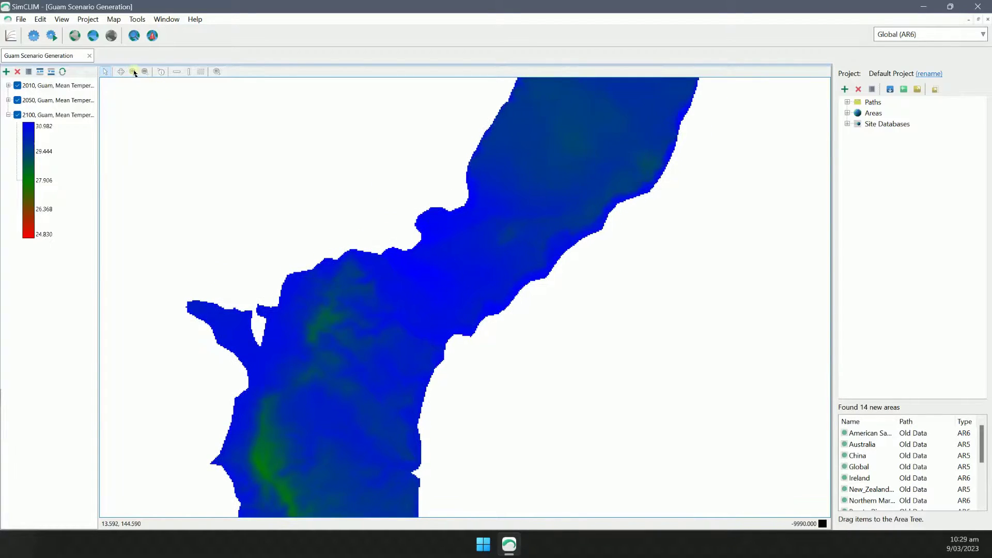
pyautogui.scroll(-4, 483, 217)
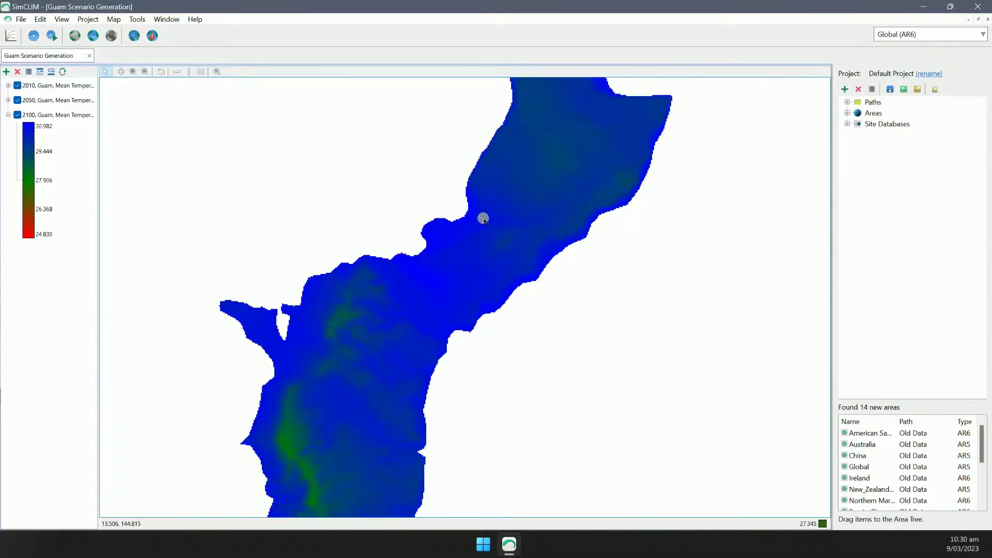
pyautogui.scroll(4, 456, 250)
pyautogui.scroll(2, 456, 251)
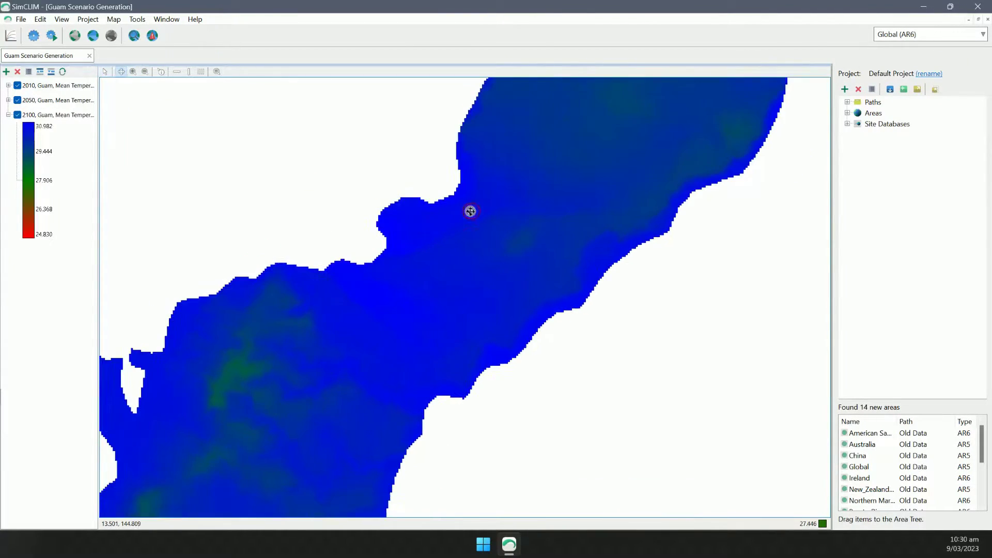
pyautogui.click(133, 71)
# Step: Zoom out two steps and read all three layers' temperatures at two map points
pyautogui.click(145, 71)
pyautogui.click(145, 71)
pyautogui.click(160, 73)
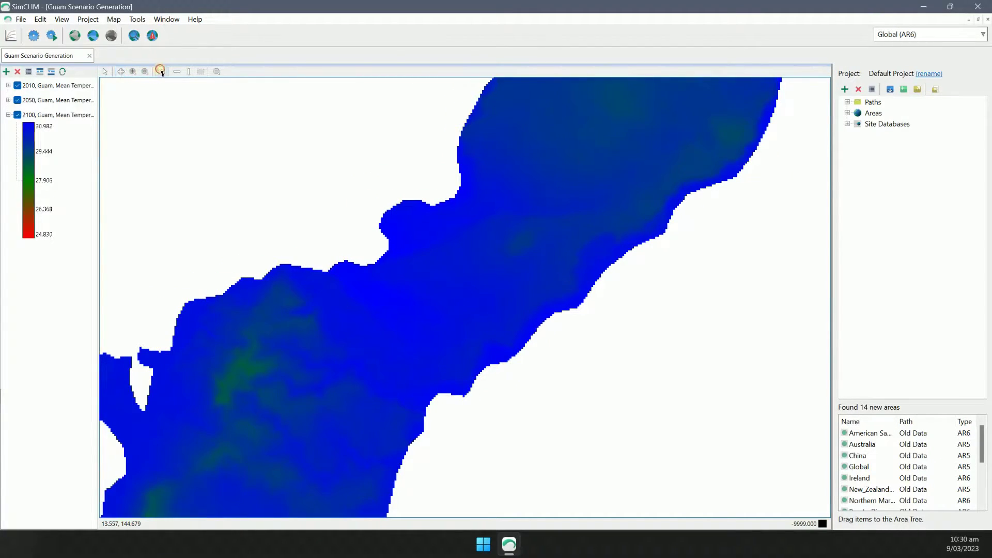
pyautogui.click(211, 351)
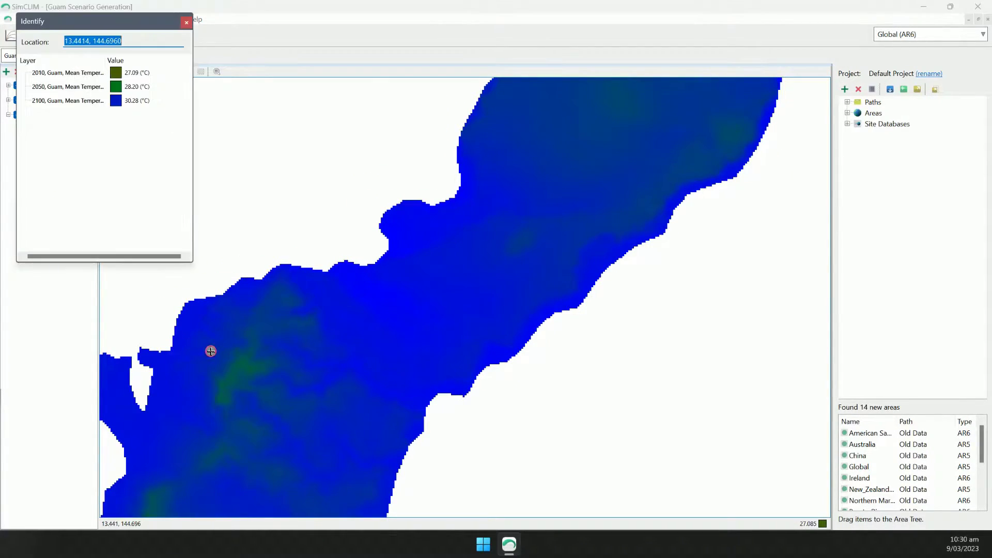
pyautogui.click(516, 235)
pyautogui.moveTo(171, 33); pyautogui.dragTo(168, 157)
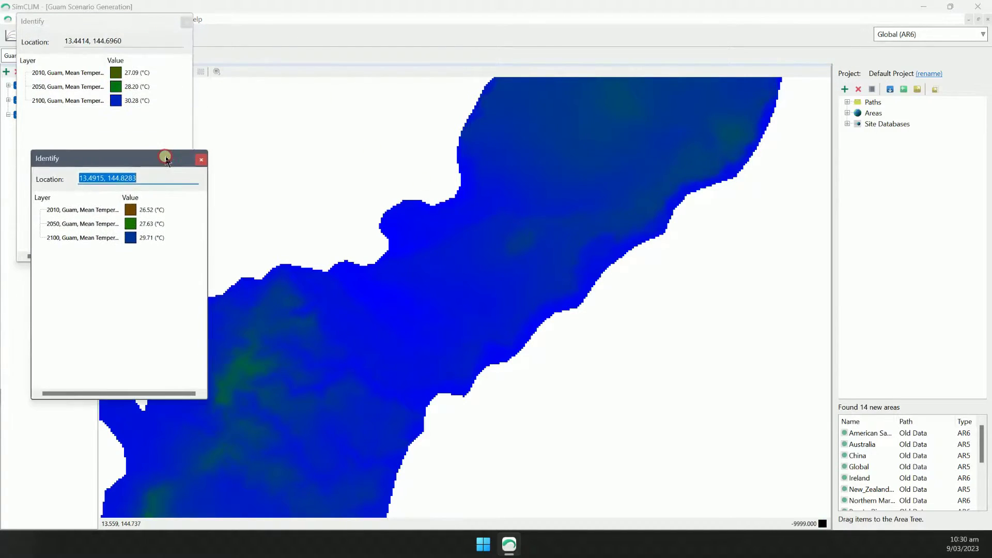
pyautogui.click(202, 158)
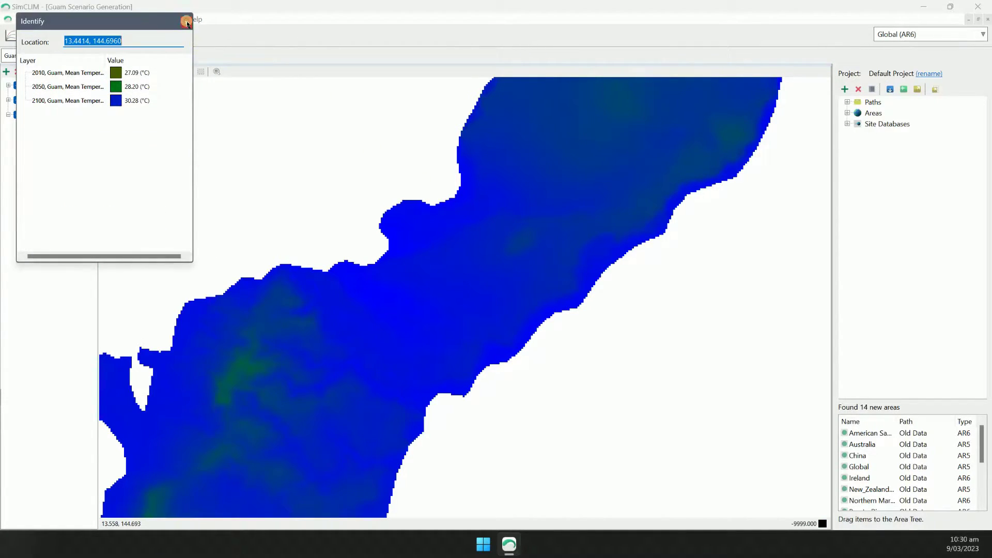
pyautogui.click(186, 22)
# Step: Draw a horizontal line across central Guam and review the 2010, 2050 and 2100 layer statistics
pyautogui.click(176, 73)
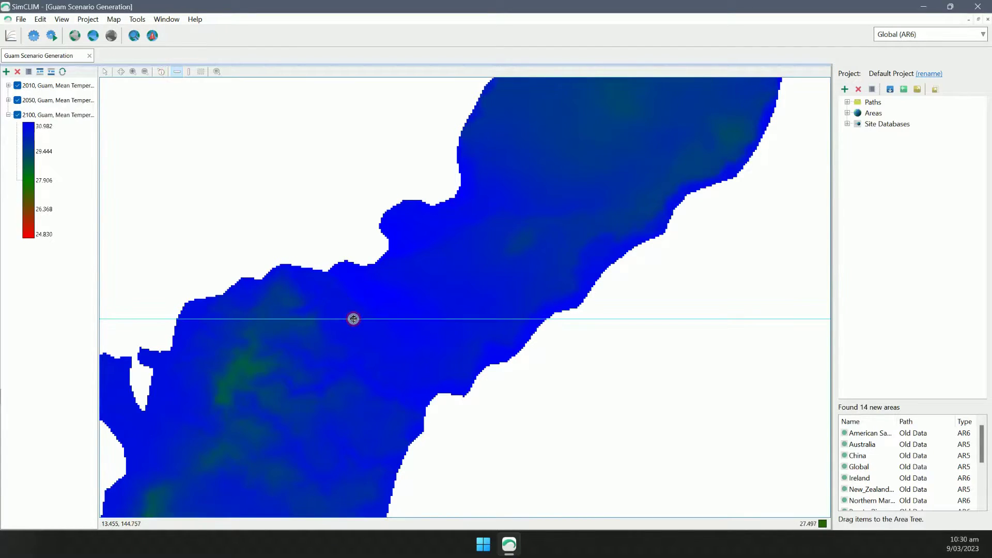
pyautogui.click(354, 319)
pyautogui.click(218, 71)
pyautogui.doubleClick(85, 94)
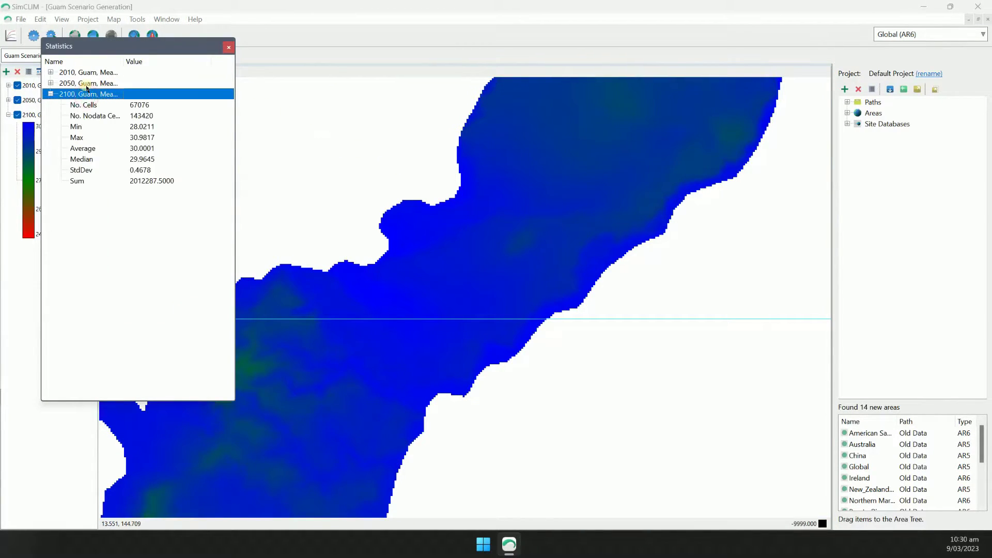
pyautogui.doubleClick(86, 84)
pyautogui.doubleClick(87, 73)
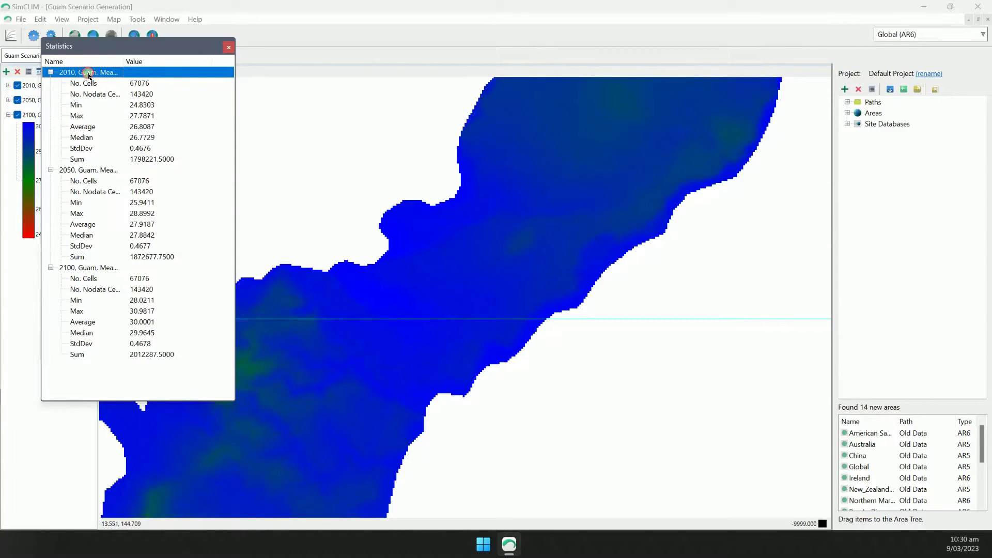
pyautogui.click(228, 48)
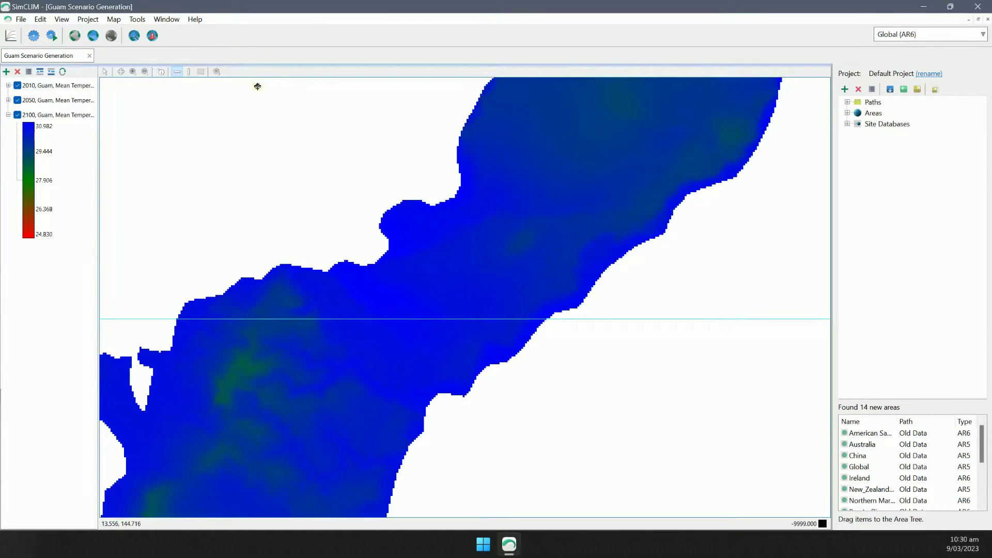
# Step: Select a rectangular region over northern central Guam and copy it
pyautogui.click(202, 72)
pyautogui.moveTo(495, 144); pyautogui.dragTo(623, 242)
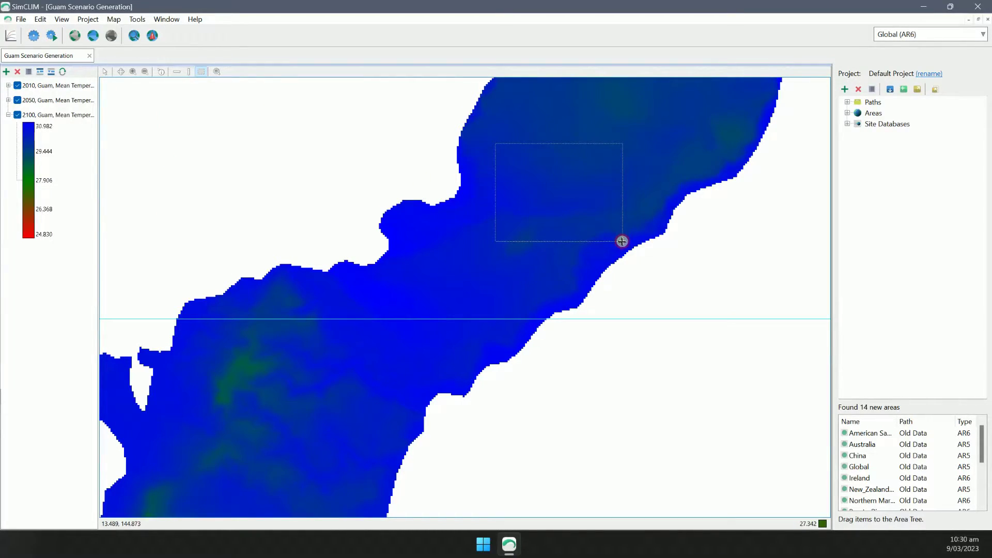
pyautogui.click(43, 20)
pyautogui.click(52, 46)
# Step: Review the selected region's statistics for the 2010, 2050 and 2100 layers
pyautogui.click(217, 73)
pyautogui.doubleClick(104, 105)
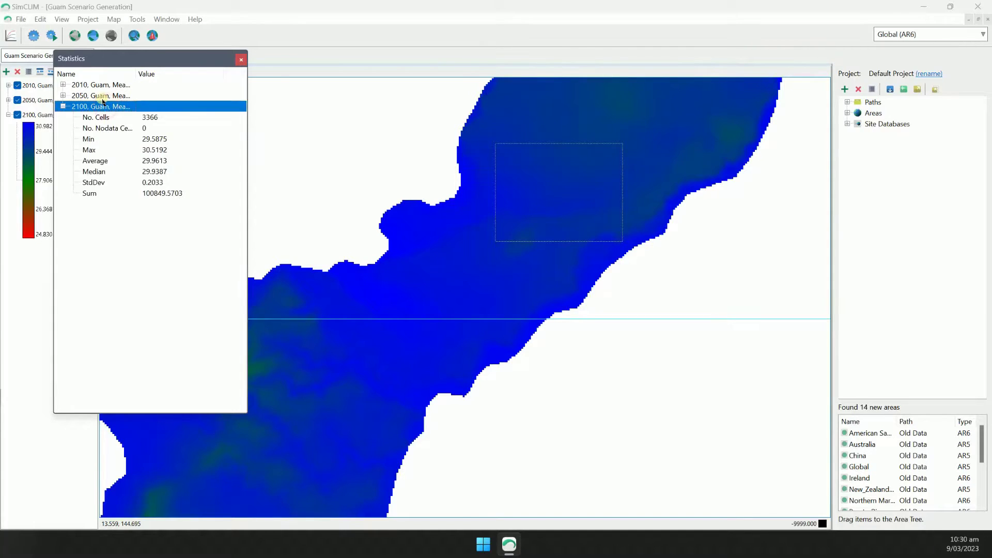
pyautogui.doubleClick(102, 96)
pyautogui.doubleClick(101, 96)
pyautogui.doubleClick(101, 85)
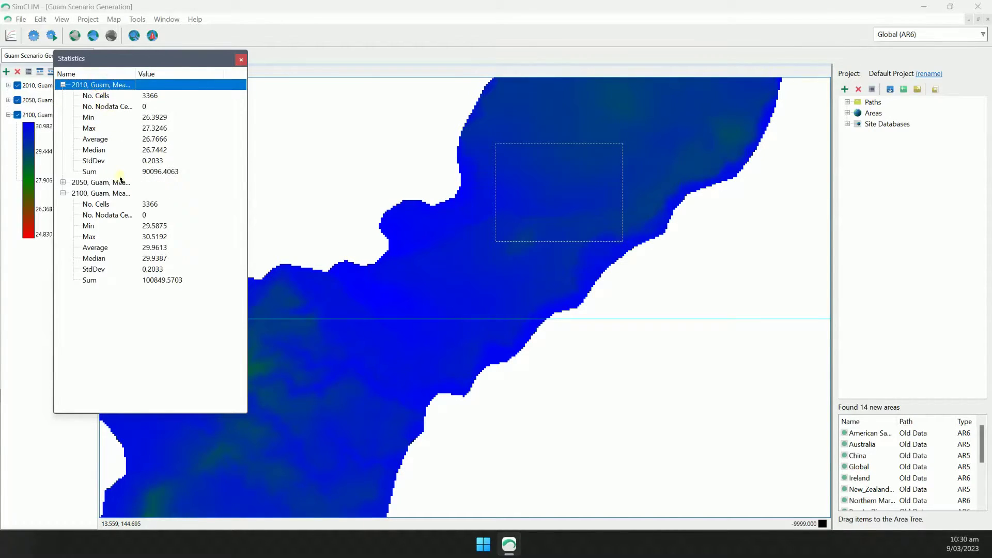
pyautogui.doubleClick(119, 182)
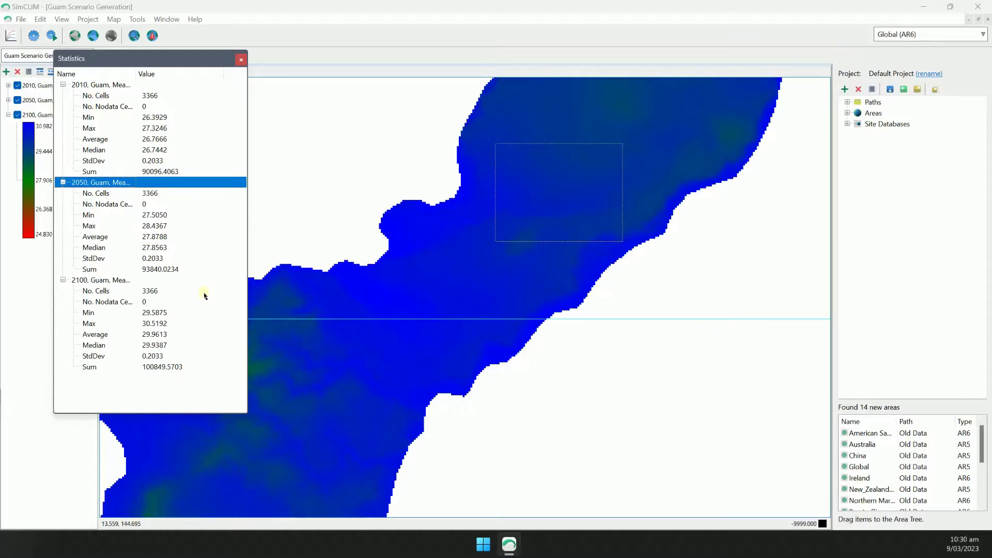
pyautogui.click(241, 59)
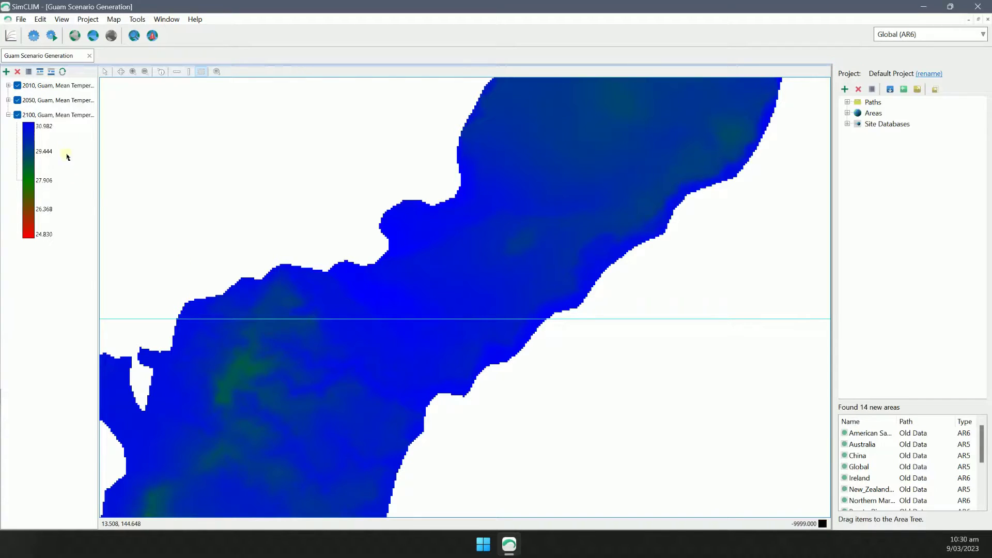
# Step: Edit the 2100 layer's gradient: shift the green stop and add a light-green stop
pyautogui.rightClick(47, 116)
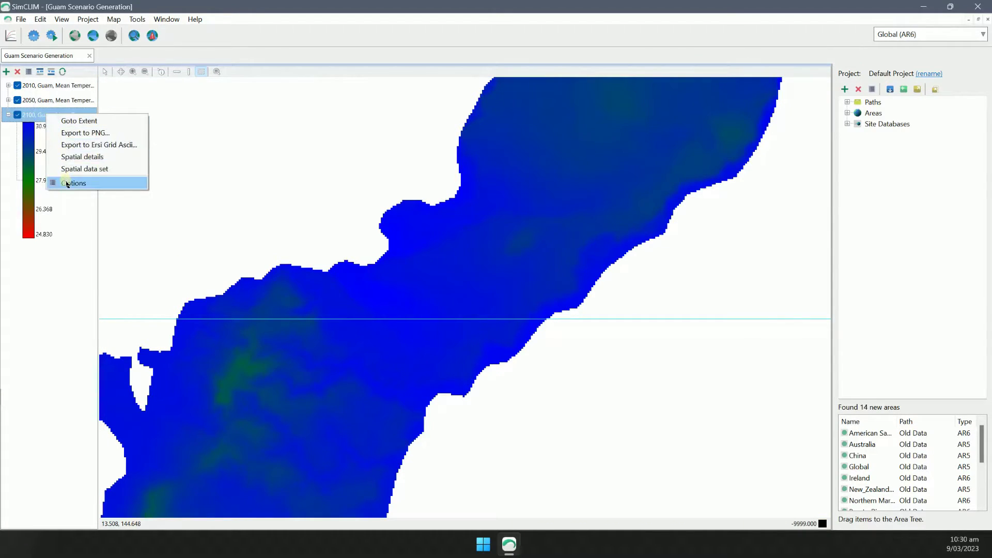
pyautogui.click(67, 182)
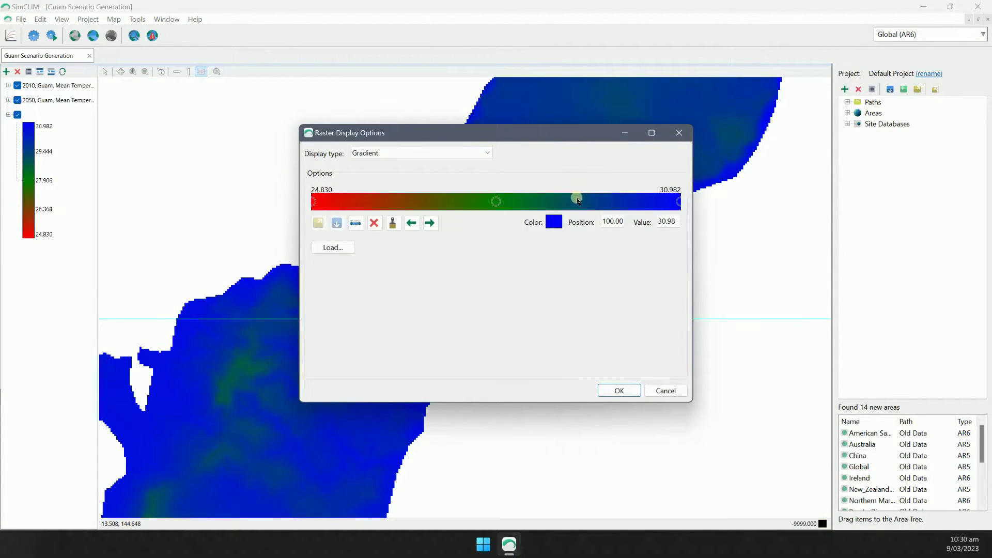
pyautogui.click(495, 202)
pyautogui.moveTo(451, 203); pyautogui.dragTo(413, 202)
pyautogui.click(565, 201)
pyautogui.click(556, 228)
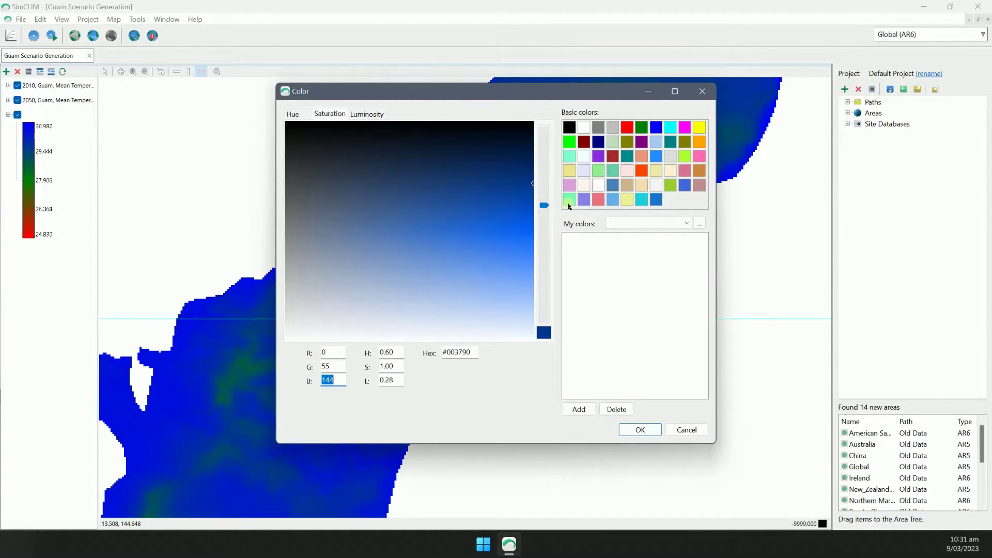
pyautogui.click(568, 203)
pyautogui.click(633, 435)
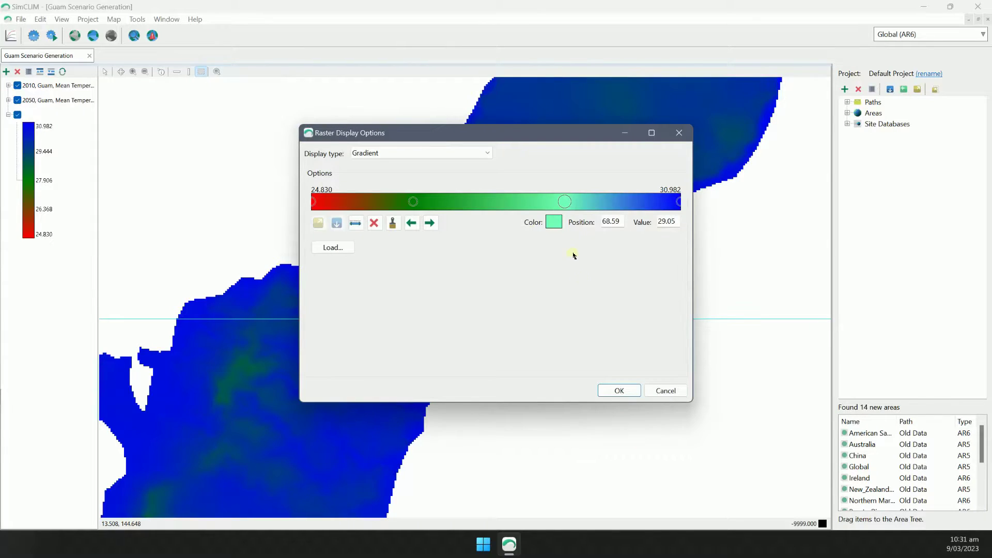
pyautogui.click(619, 391)
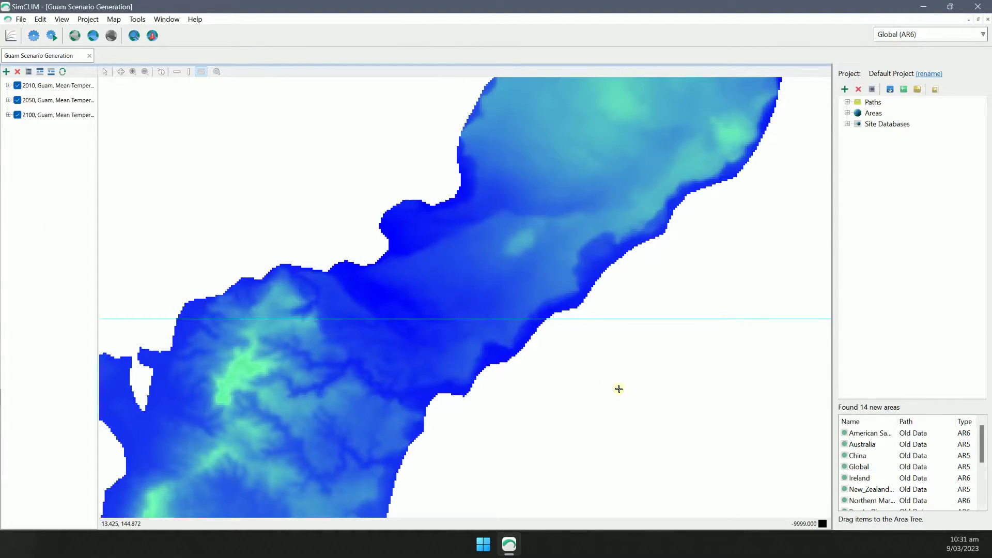
# Step: Switch the 2100 layer to the Default palette display and expand its legend
pyautogui.rightClick(45, 115)
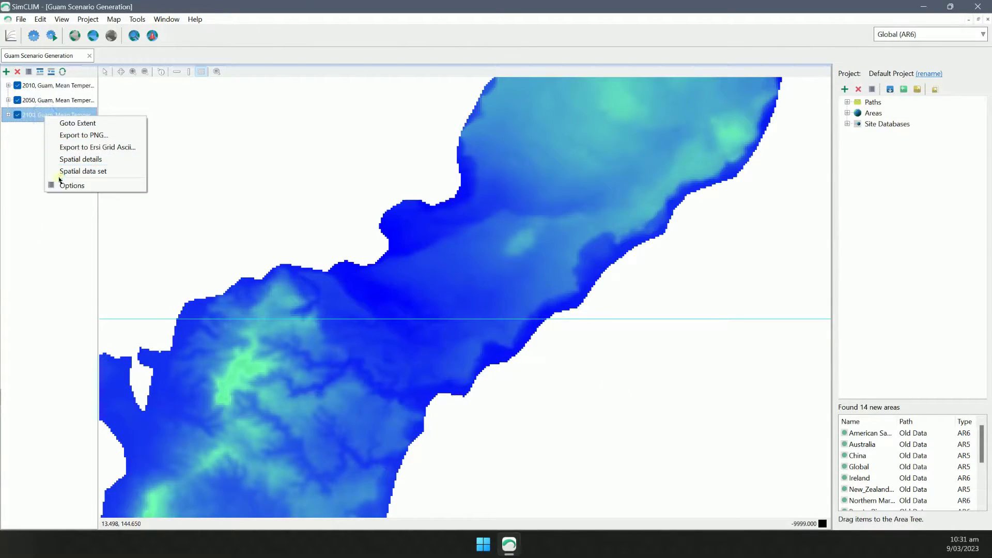
pyautogui.click(58, 181)
pyautogui.click(388, 153)
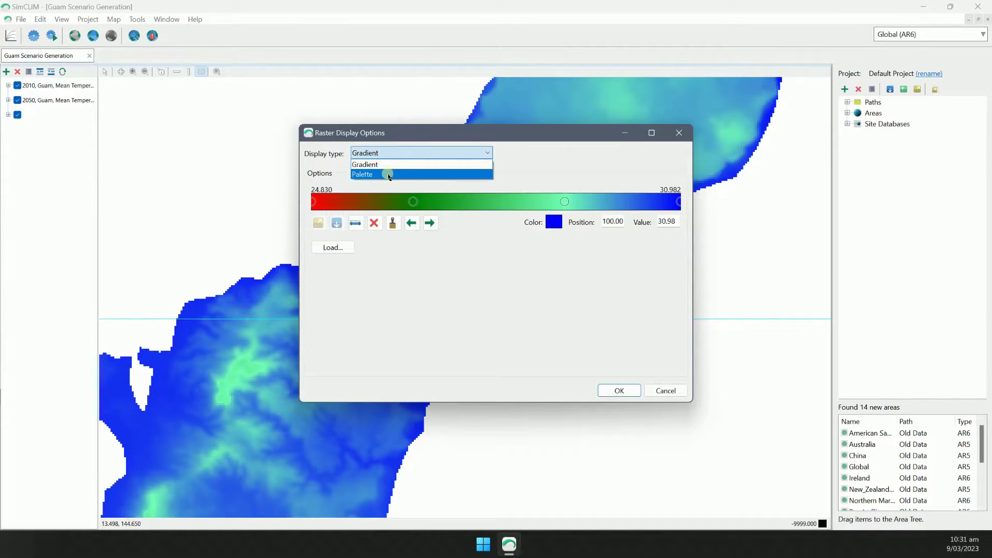
pyautogui.click(388, 174)
pyautogui.click(336, 365)
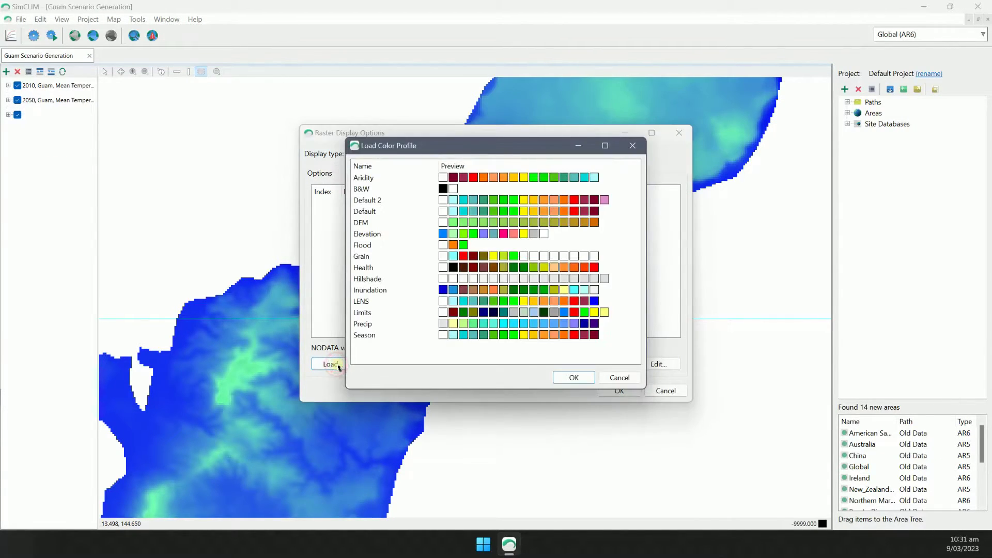
pyautogui.click(374, 211)
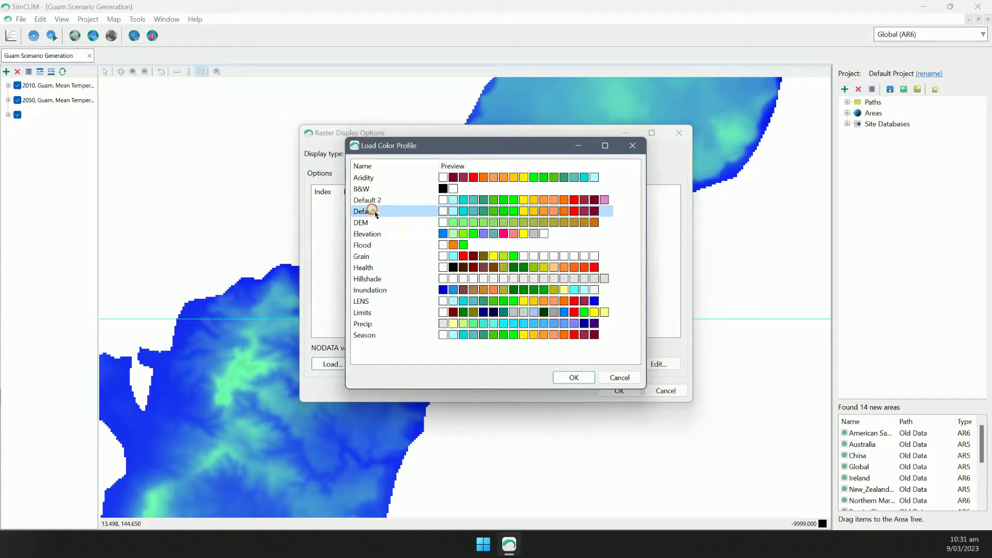
pyautogui.click(574, 377)
pyautogui.click(619, 392)
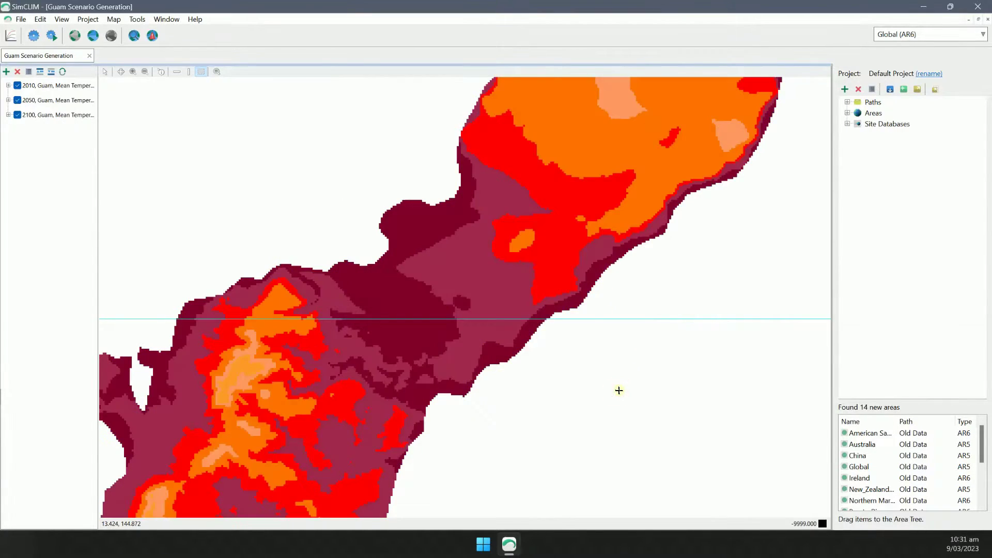
pyautogui.scroll(-3, 519, 272)
pyautogui.click(4, 115)
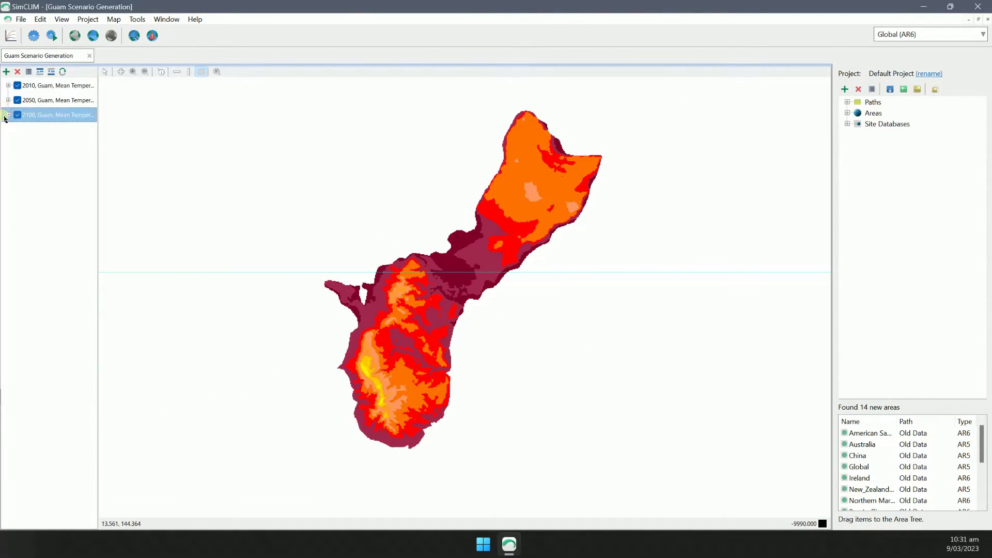
pyautogui.click(6, 117)
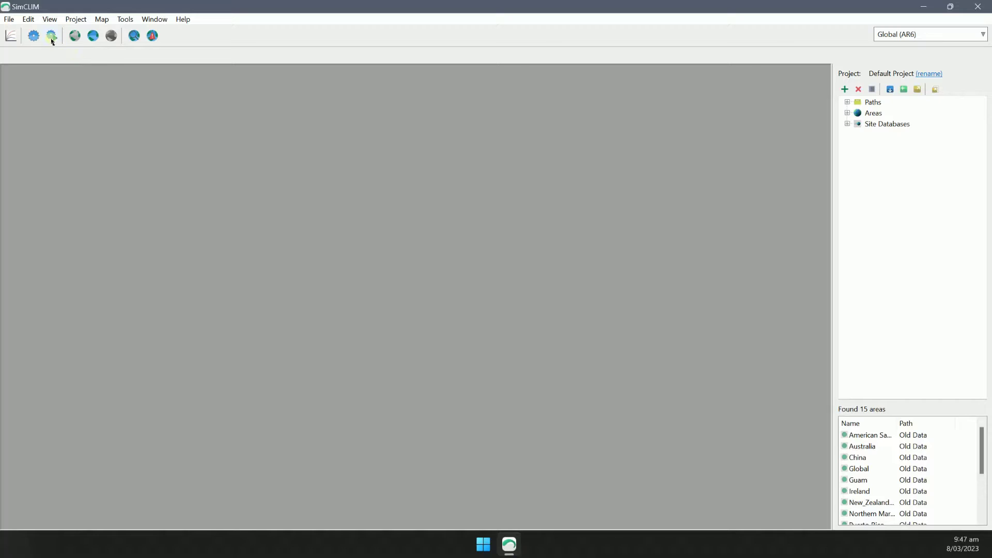
pyautogui.click(52, 37)
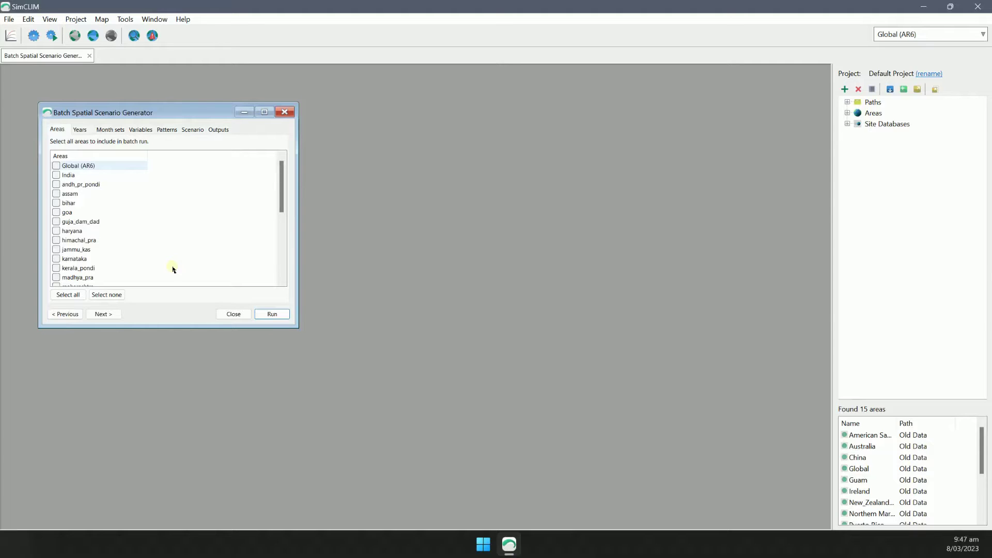
pyautogui.moveTo(297, 327); pyautogui.dragTo(287, 407)
pyautogui.moveTo(274, 248); pyautogui.dragTo(264, 215)
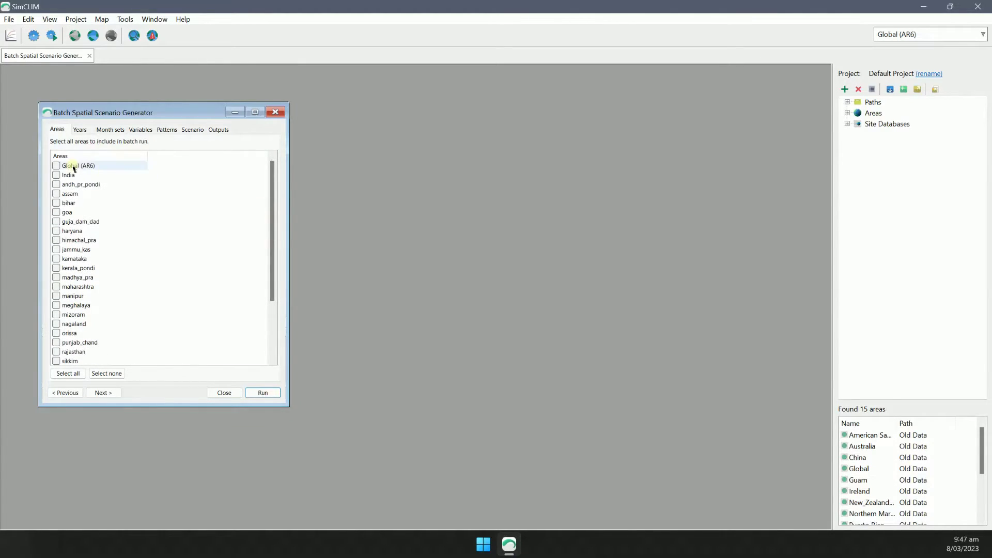
pyautogui.click(80, 130)
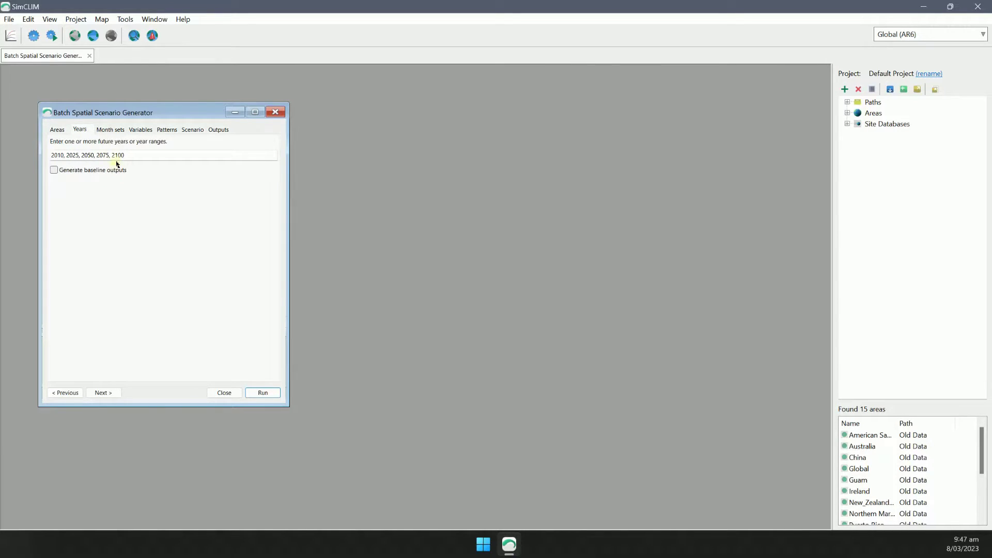
pyautogui.click(109, 131)
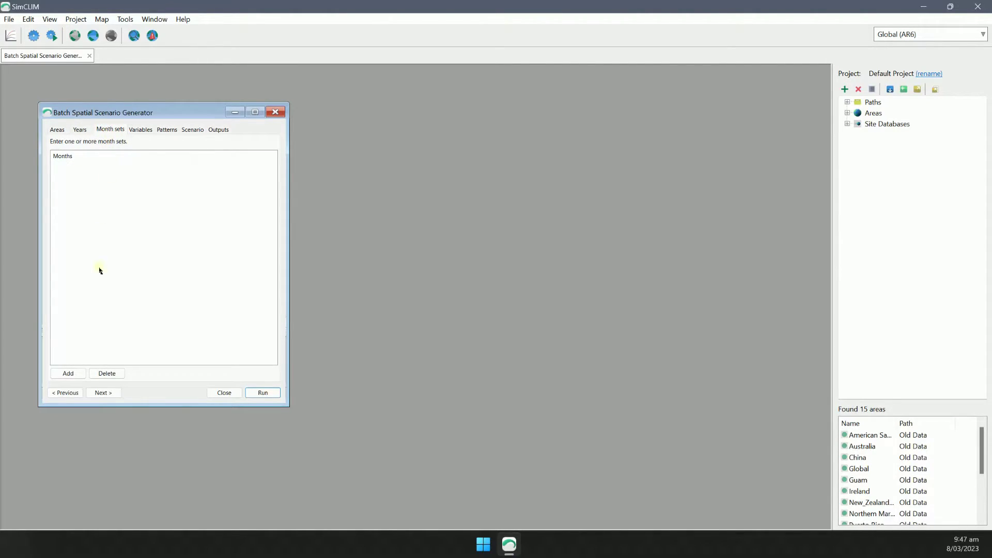
pyautogui.click(68, 373)
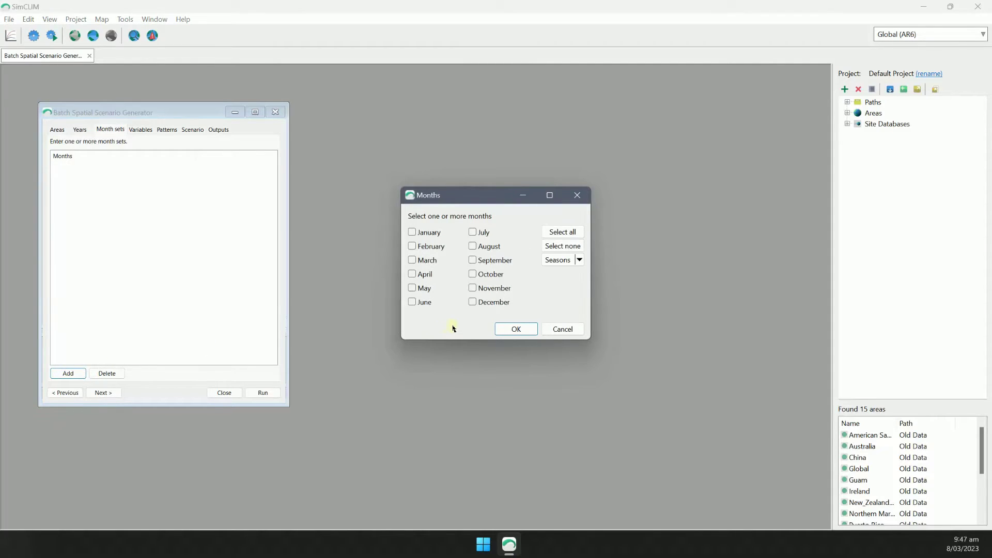
pyautogui.click(554, 231)
pyautogui.click(529, 330)
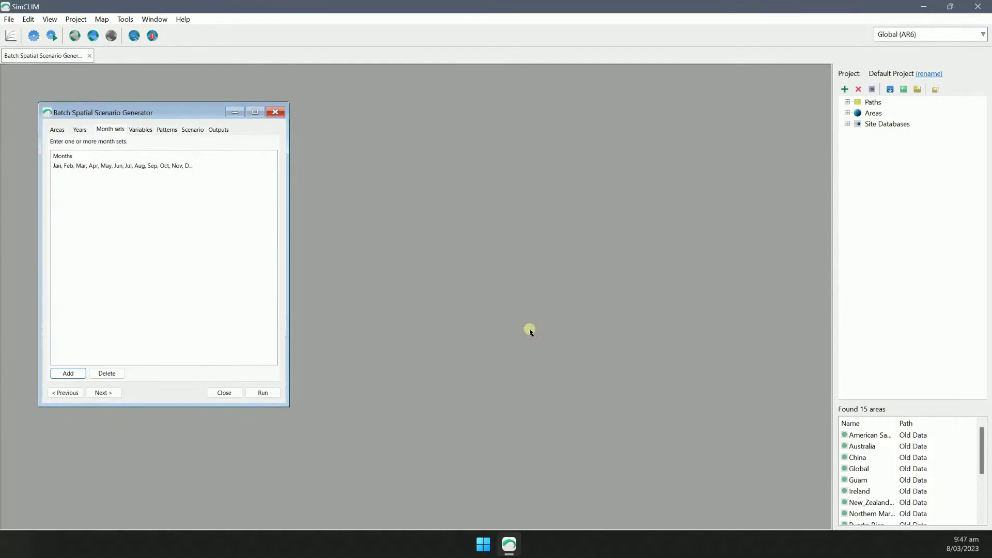
pyautogui.click(144, 130)
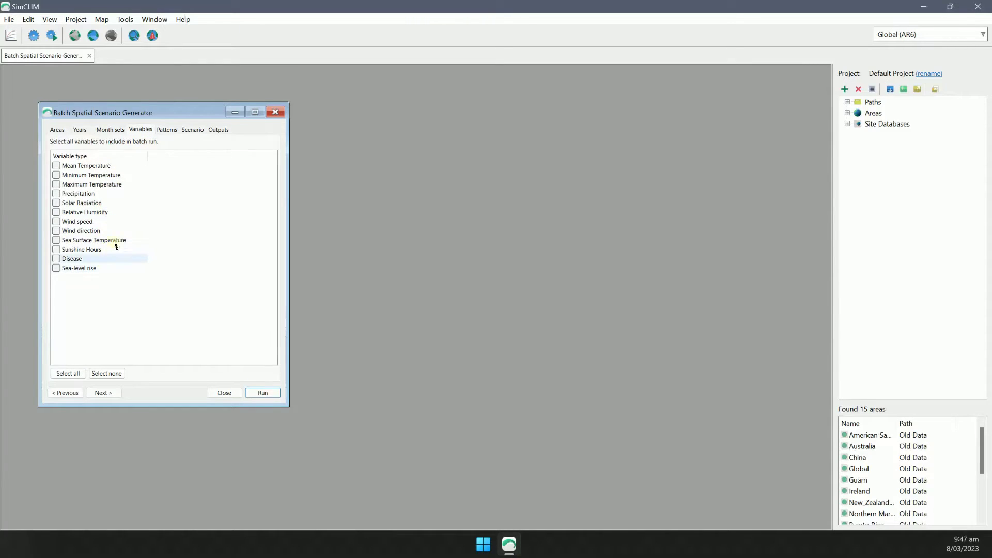
pyautogui.click(173, 130)
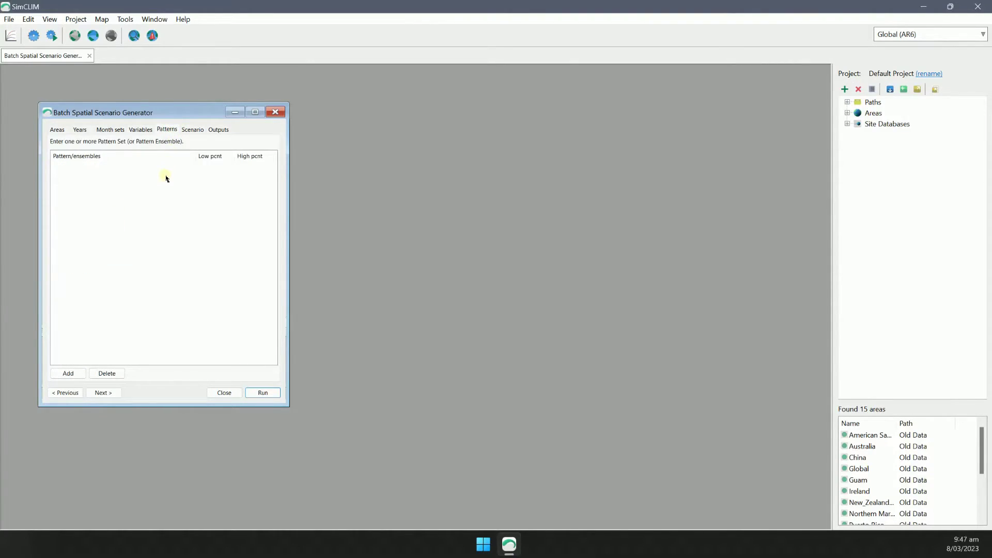
pyautogui.click(68, 373)
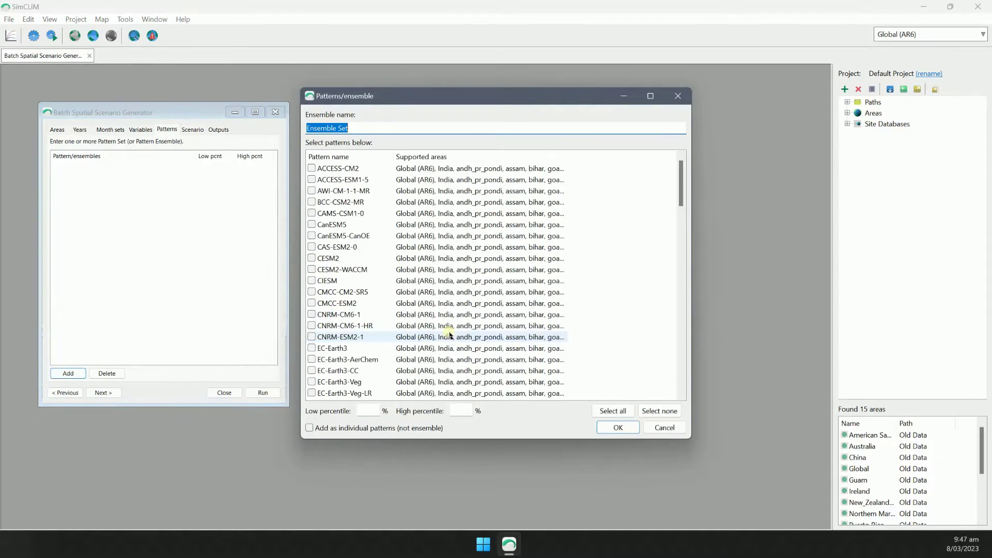
pyautogui.moveTo(680, 179); pyautogui.dragTo(679, 386)
pyautogui.click(664, 427)
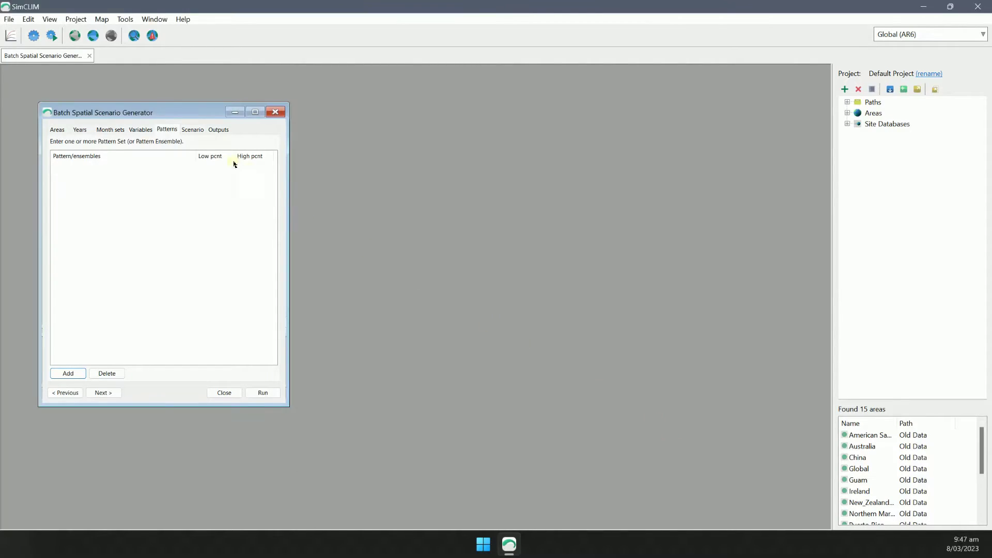
pyautogui.click(195, 131)
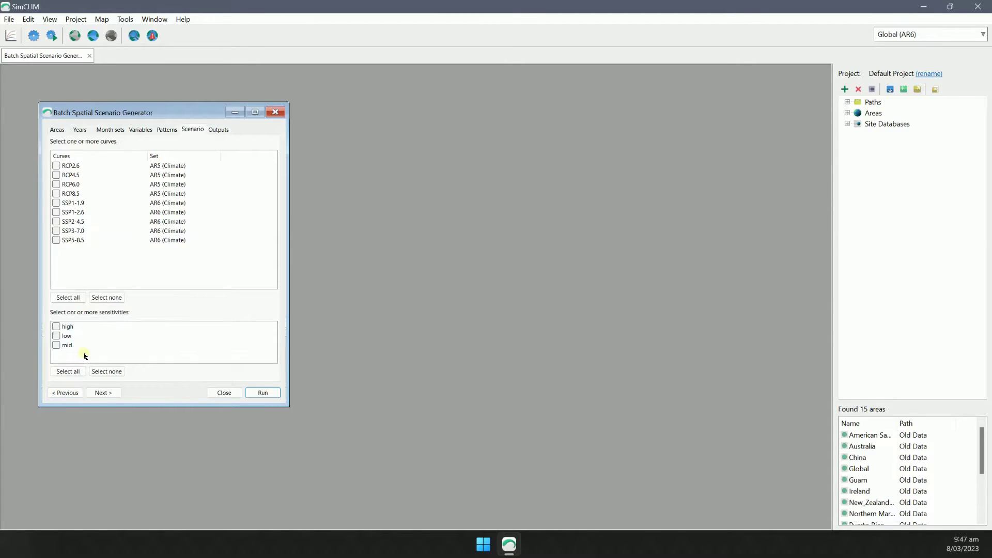
pyautogui.click(222, 132)
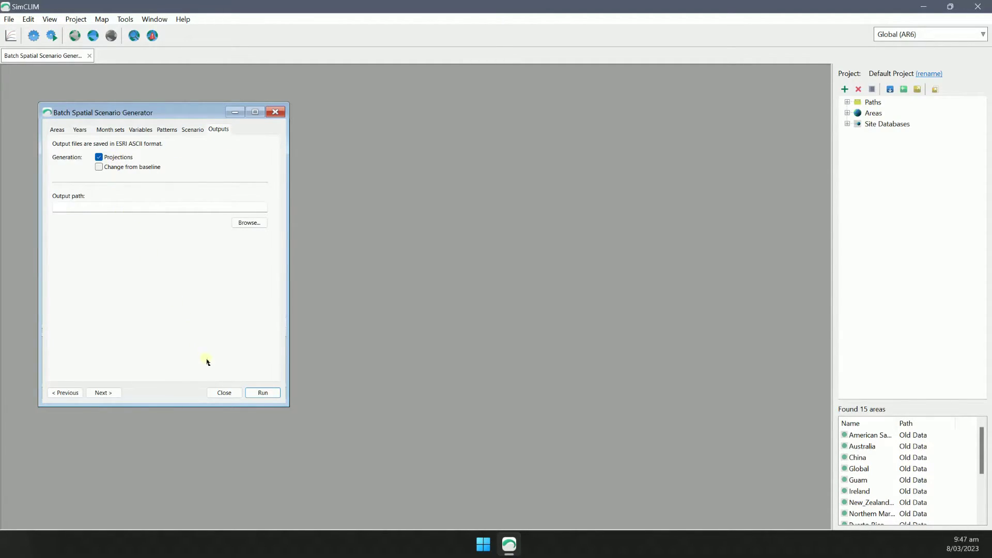
pyautogui.click(226, 394)
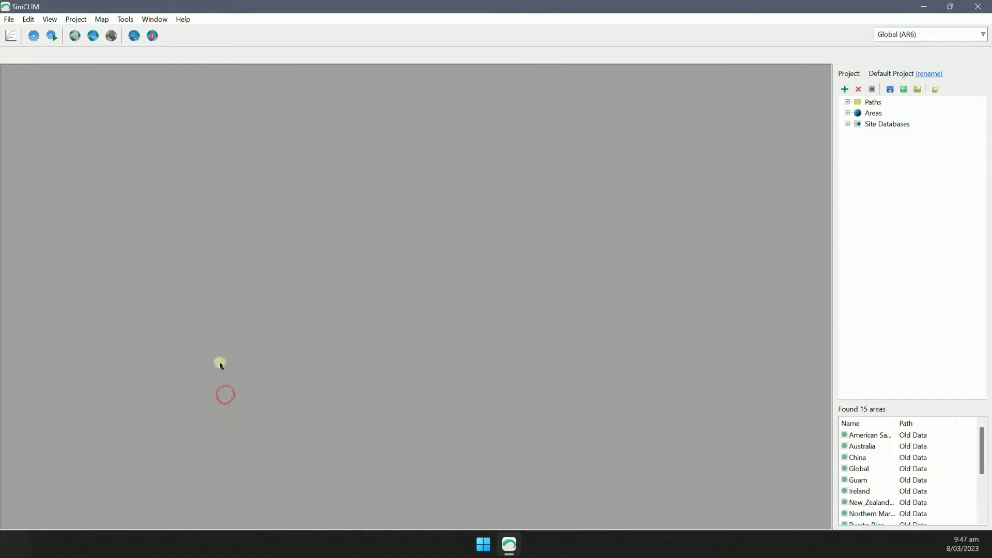
# Step: Generate a site mean-temperature scenario with the ACCESS-CM2 pattern and add an Indian Ocean site
pyautogui.click(75, 36)
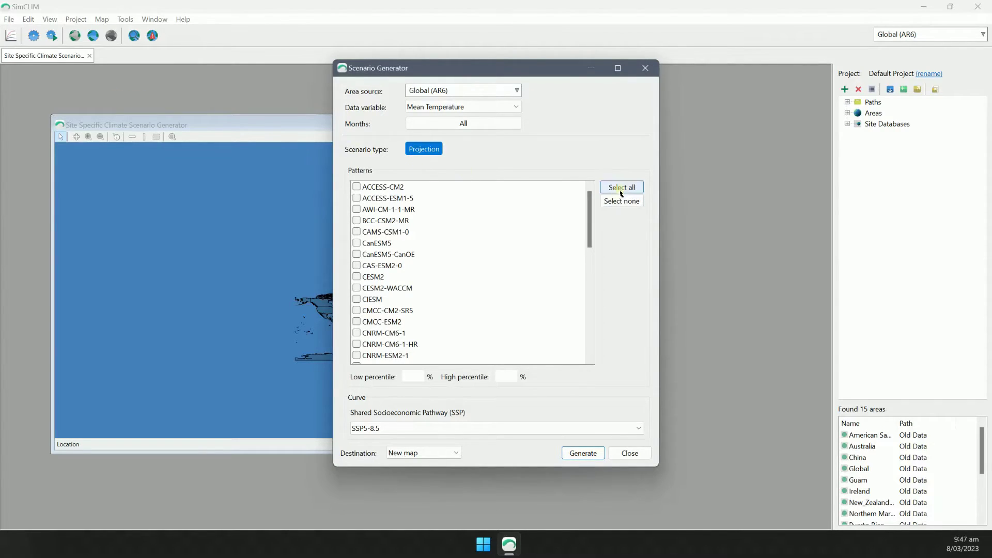
pyautogui.click(357, 187)
pyautogui.click(583, 453)
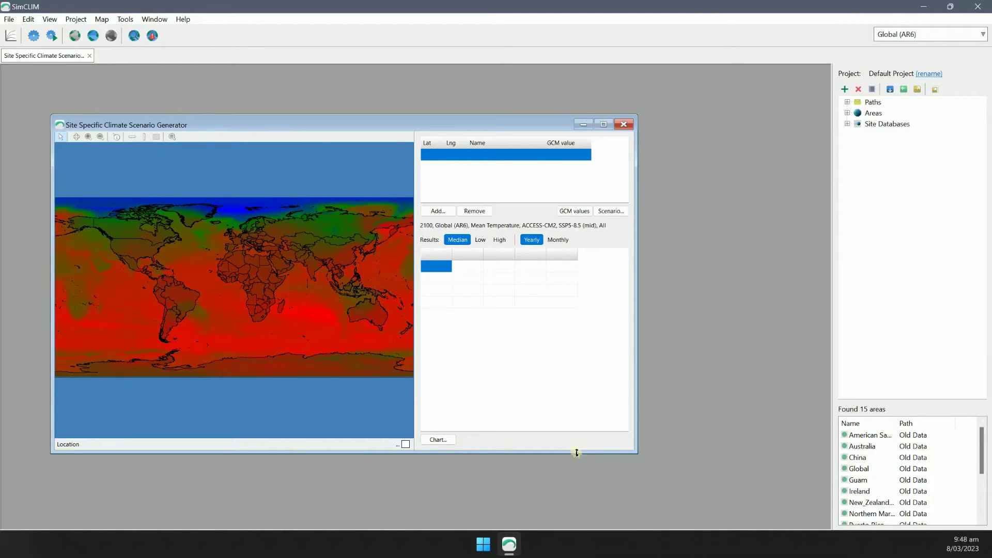
pyautogui.click(307, 306)
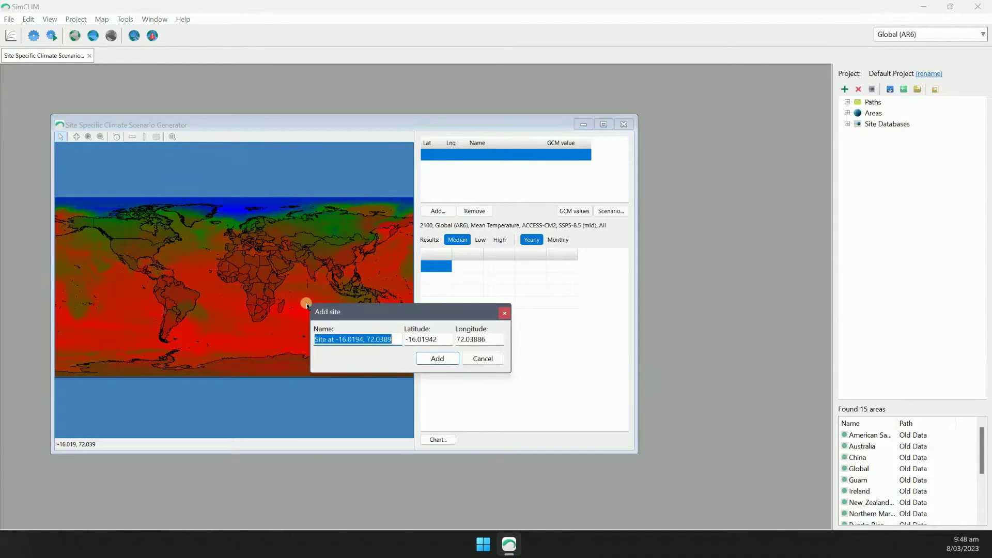
pyautogui.click(435, 359)
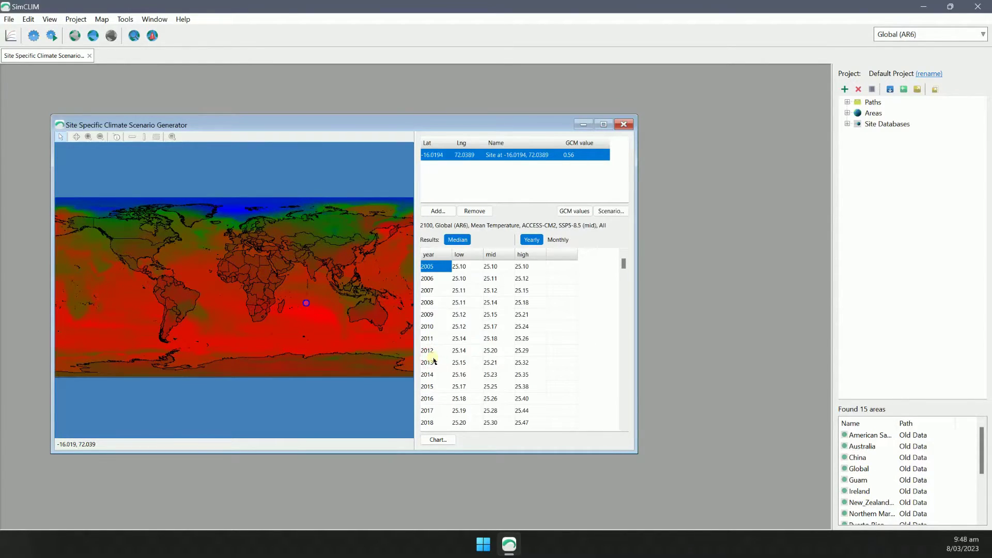
# Step: Add an Atlantic site at -4.7573, -14.5631 and chart its projections to 2100
pyautogui.click(217, 290)
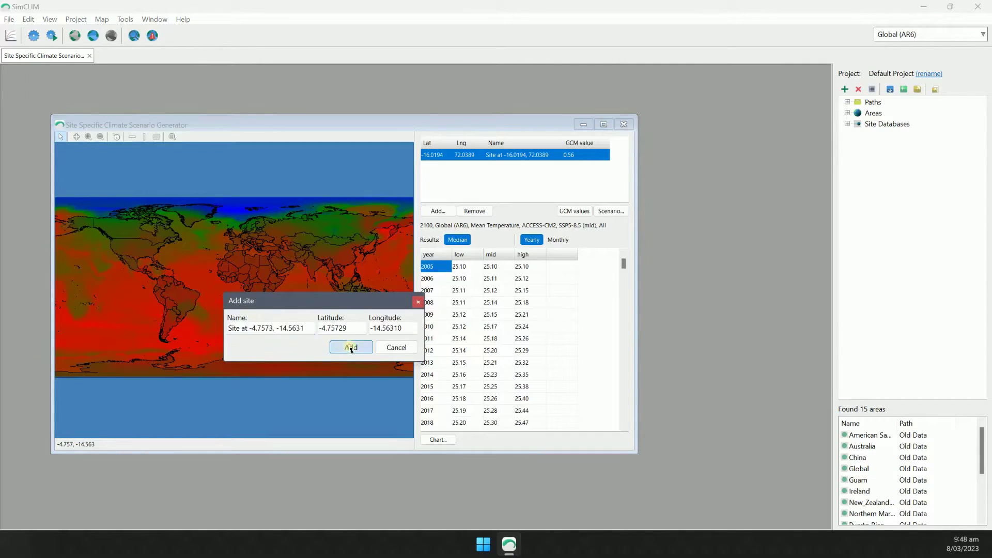
pyautogui.click(351, 348)
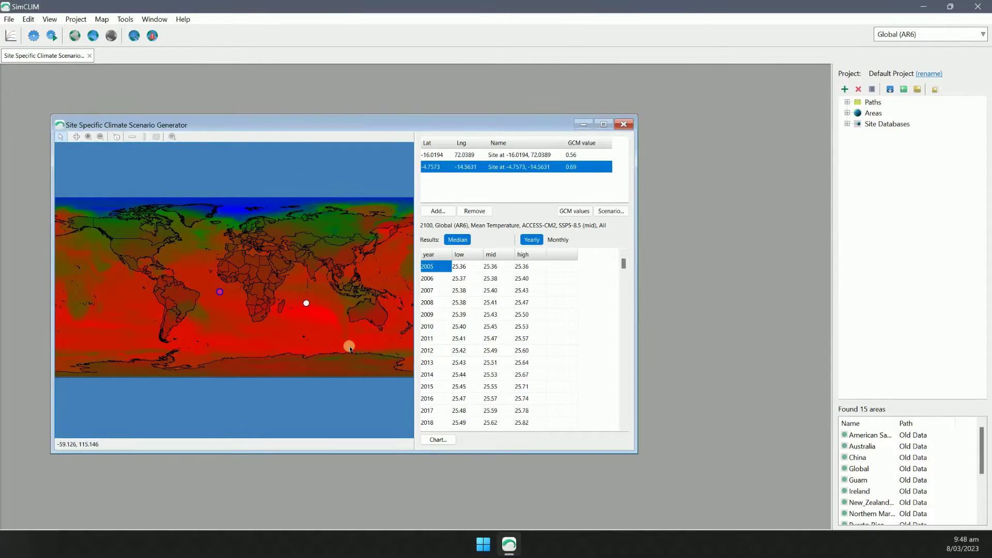
pyautogui.click(499, 155)
pyautogui.click(505, 171)
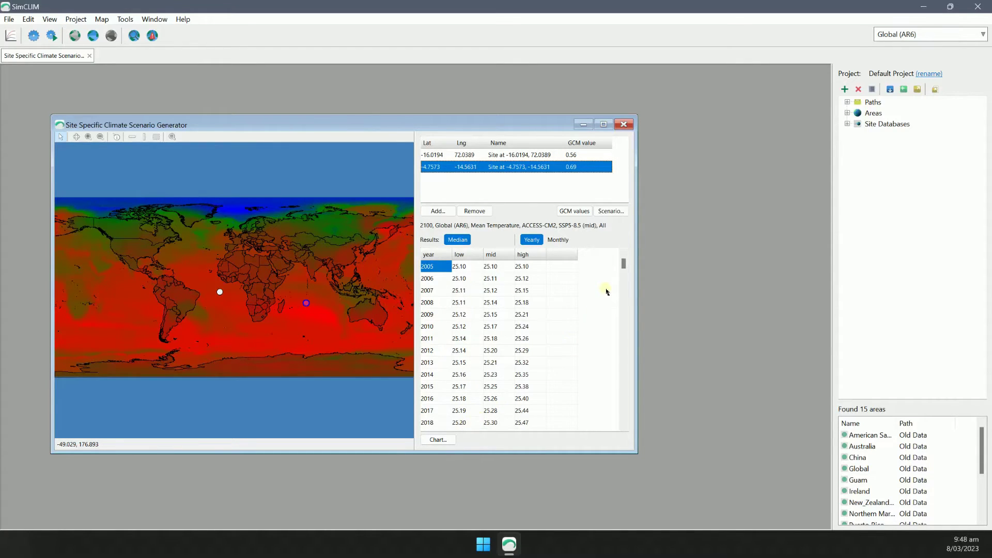
pyautogui.moveTo(625, 264); pyautogui.dragTo(631, 425)
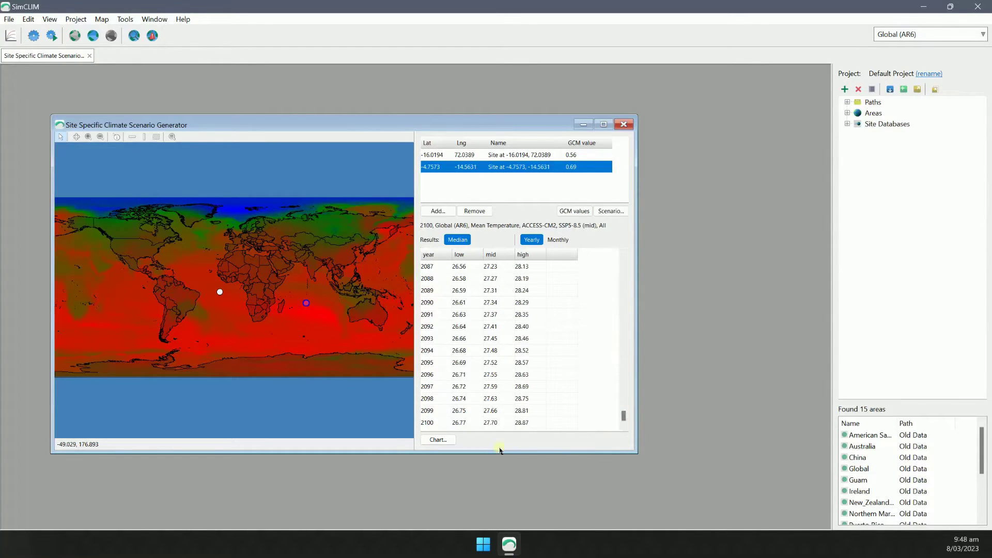
pyautogui.click(438, 441)
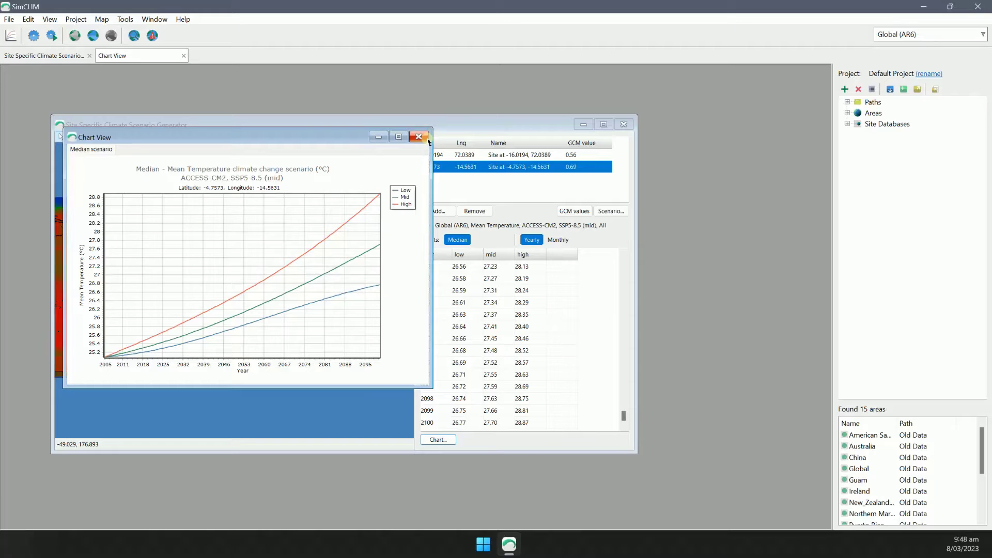
pyautogui.click(423, 138)
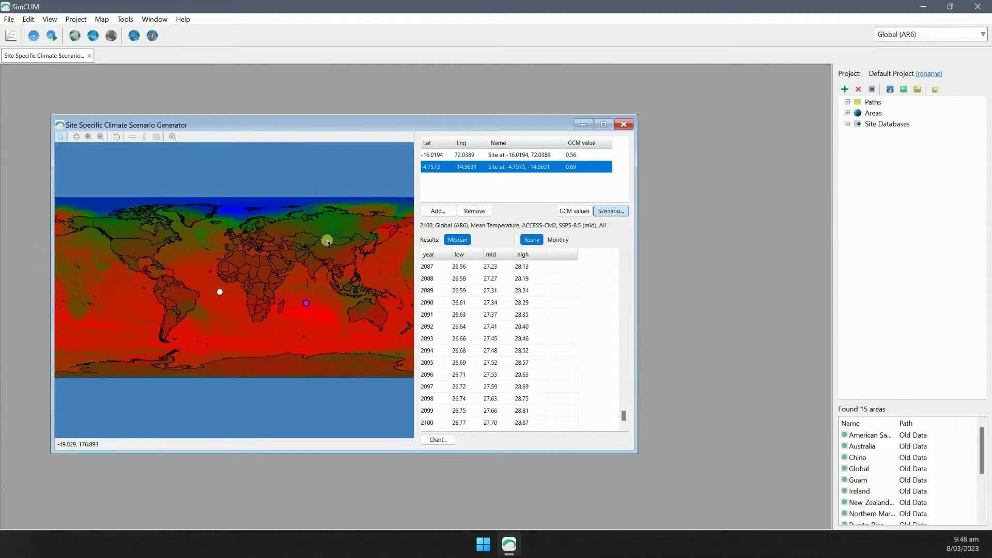
# Step: Regenerate using all 46 patterns and view the first site's full GCM values table, maximized
pyautogui.click(621, 188)
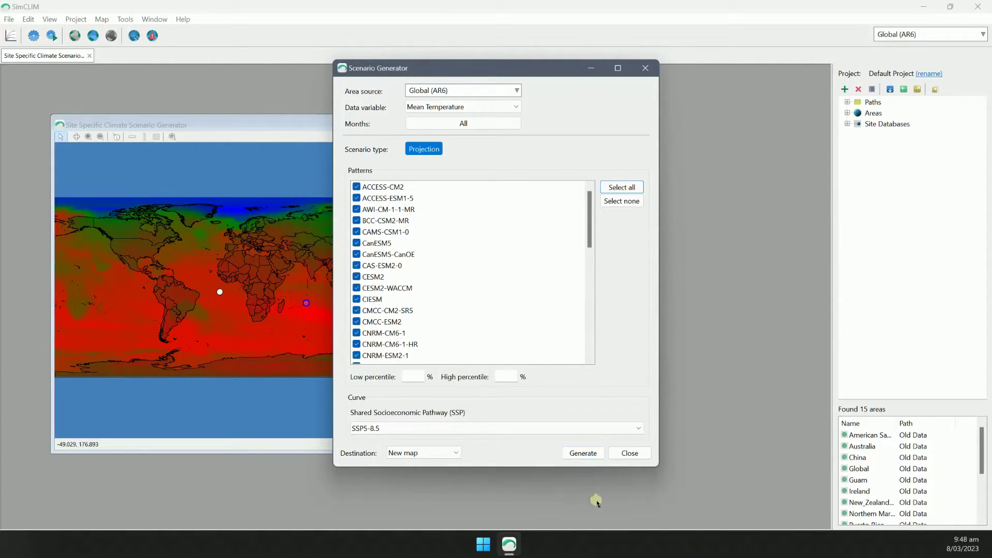
pyautogui.click(582, 452)
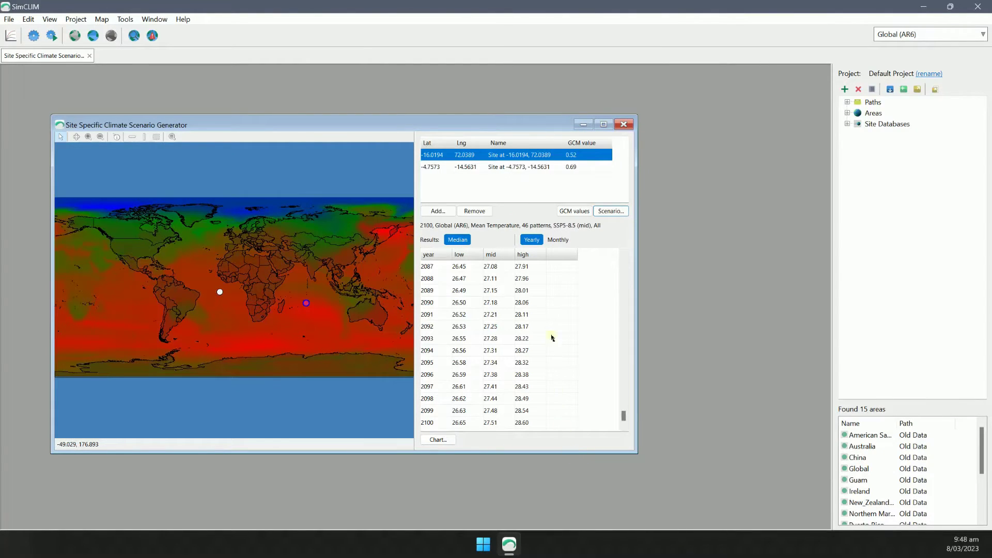
pyautogui.click(575, 212)
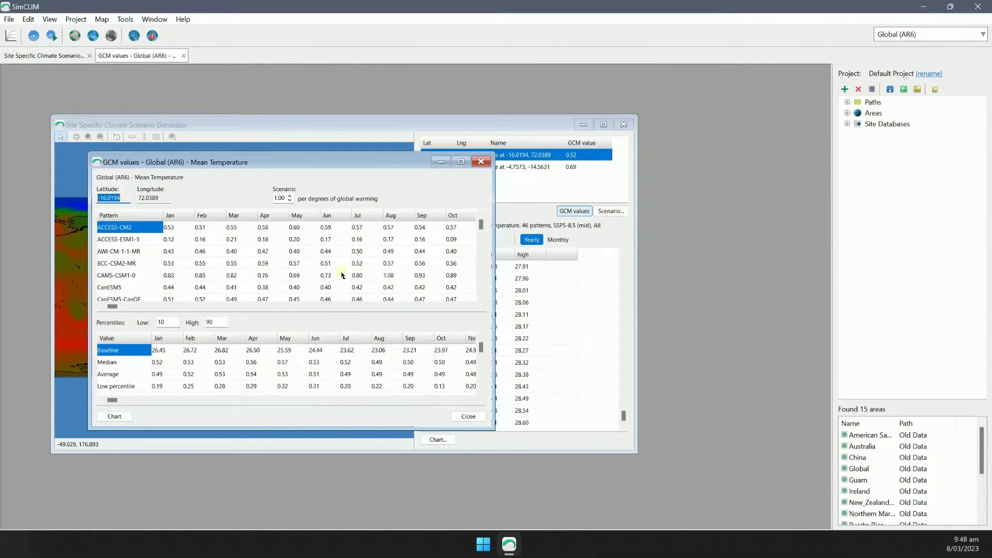
pyautogui.click(461, 161)
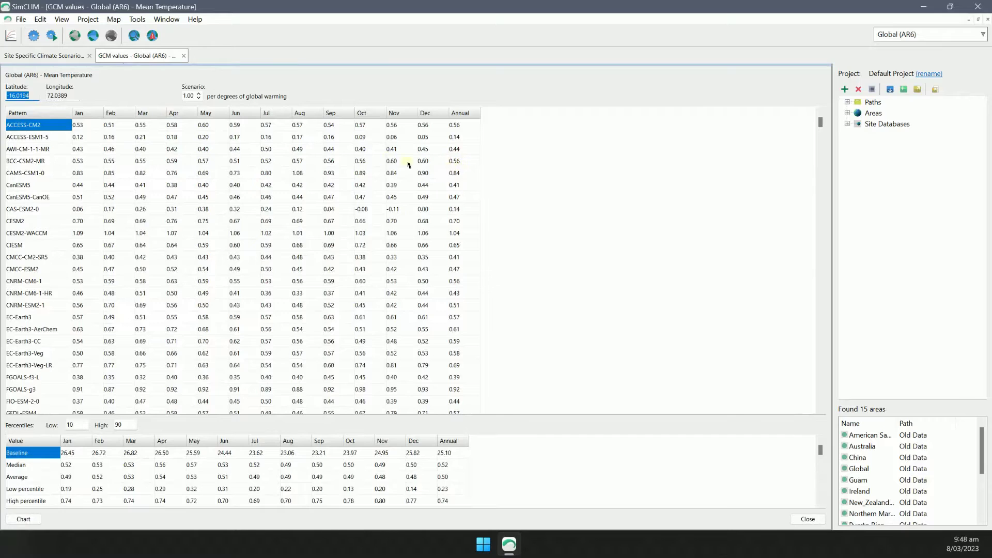
pyautogui.moveTo(820, 123); pyautogui.dragTo(837, 405)
# Step: Close the open views and build a sea-level rise scenario from all patterns
pyautogui.click(89, 56)
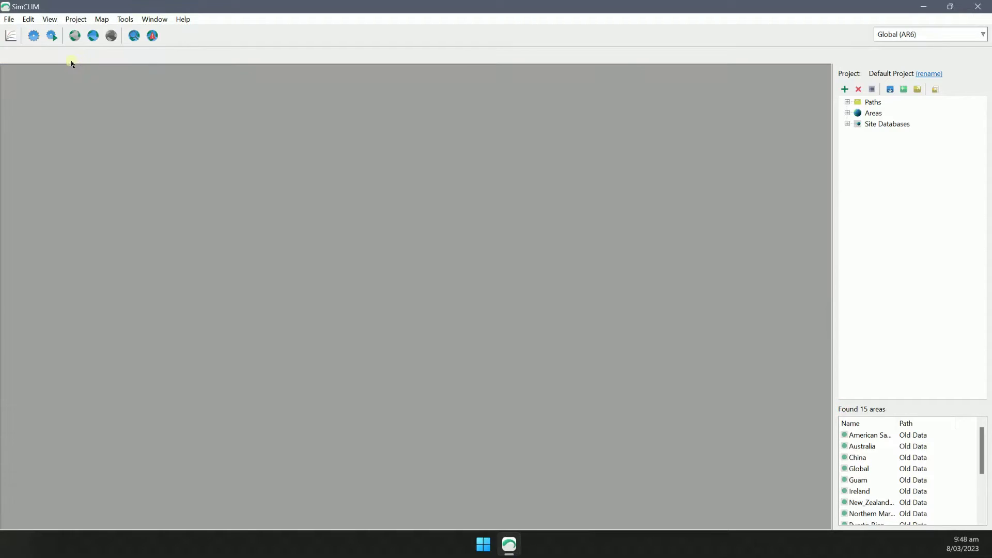
pyautogui.click(94, 35)
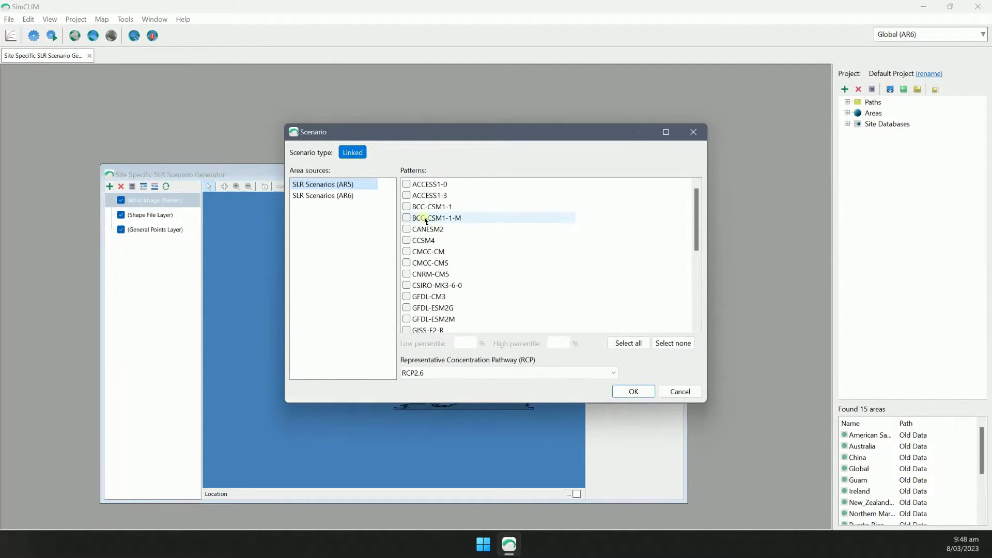
pyautogui.click(628, 343)
pyautogui.click(633, 392)
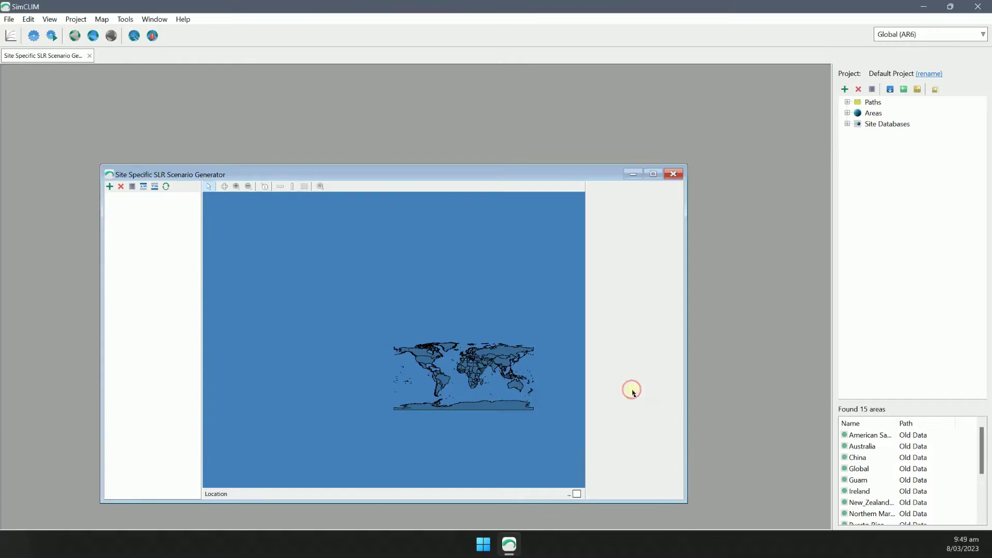
pyautogui.click(654, 174)
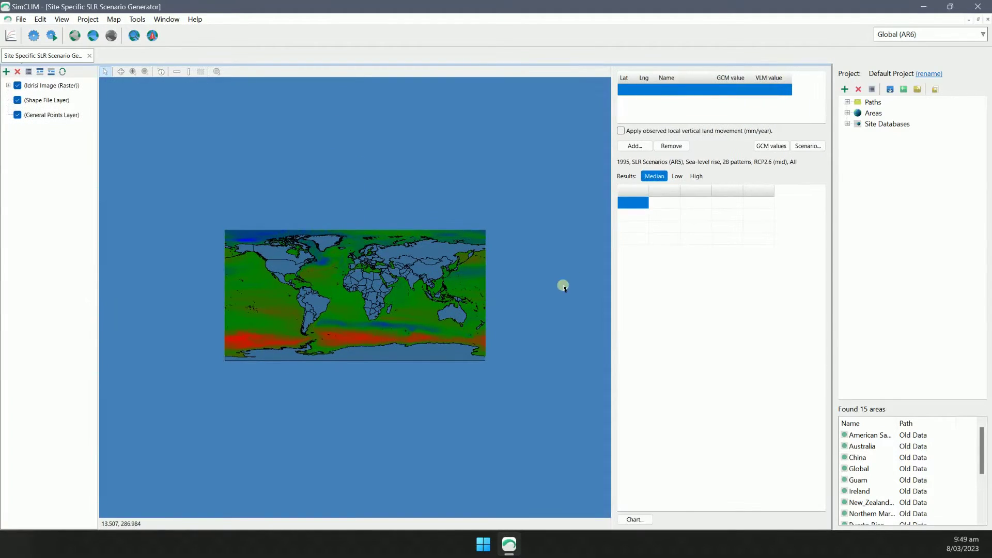
# Step: Add a site at -15.9138, 78.9005 and chart its projected sea-level rise
pyautogui.click(412, 307)
pyautogui.click(541, 361)
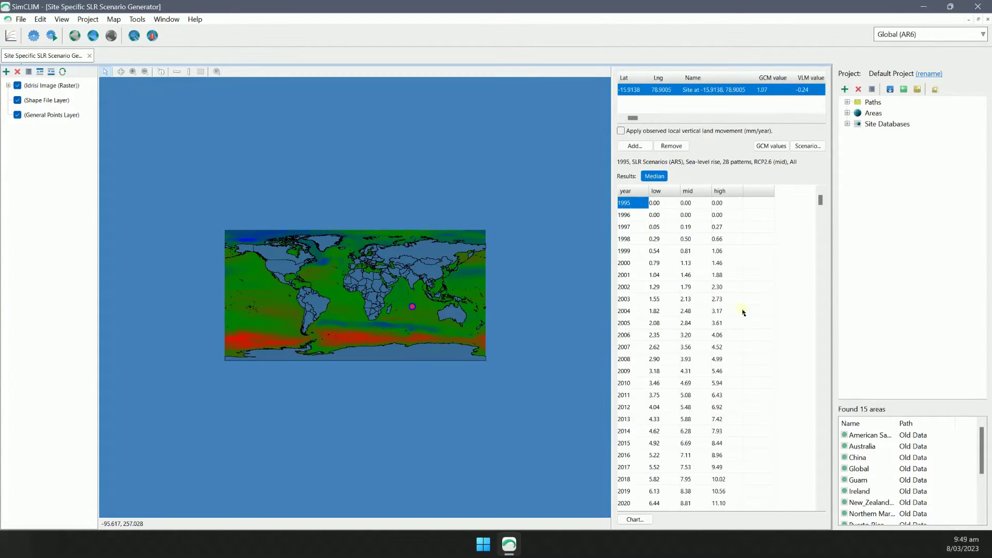
pyautogui.moveTo(820, 203); pyautogui.dragTo(827, 501)
pyautogui.click(634, 521)
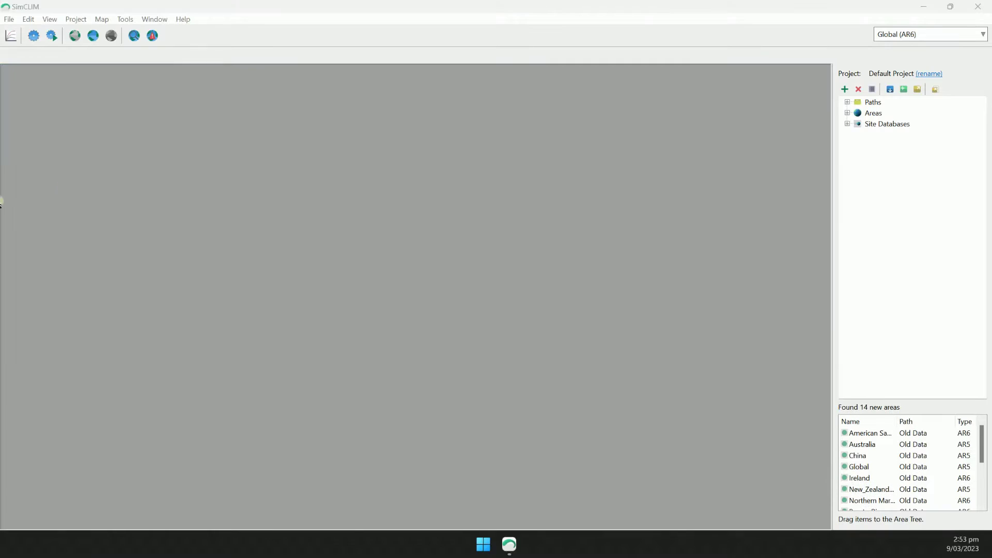
# Step: In Timeseries Data, pick the India_GHCND database and its LAXMANCHANDA station
pyautogui.click(111, 101)
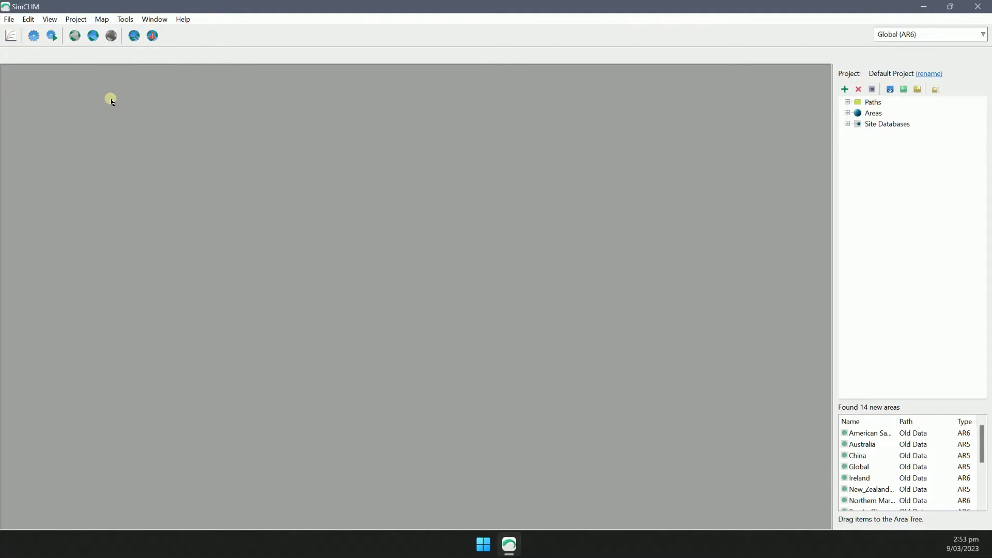
pyautogui.click(134, 36)
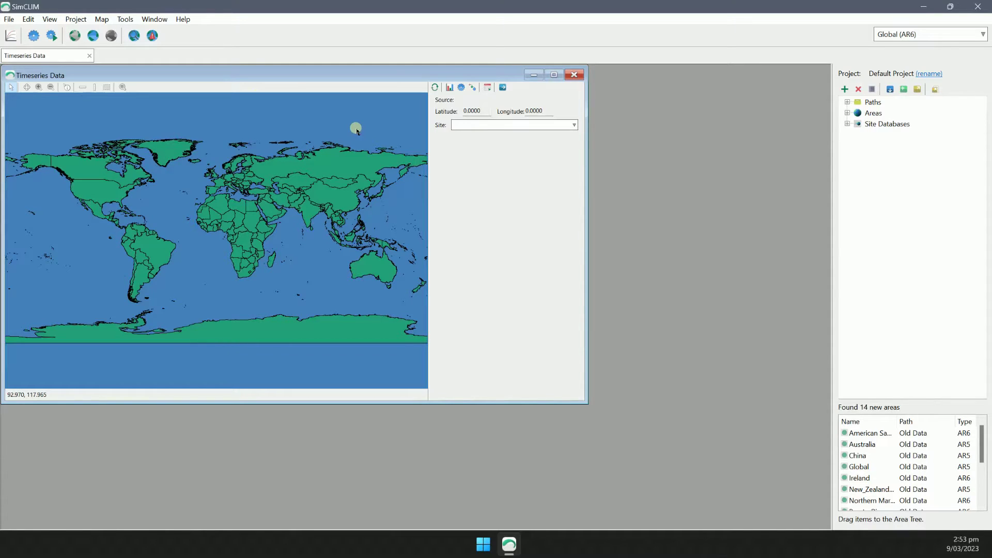
pyautogui.click(484, 126)
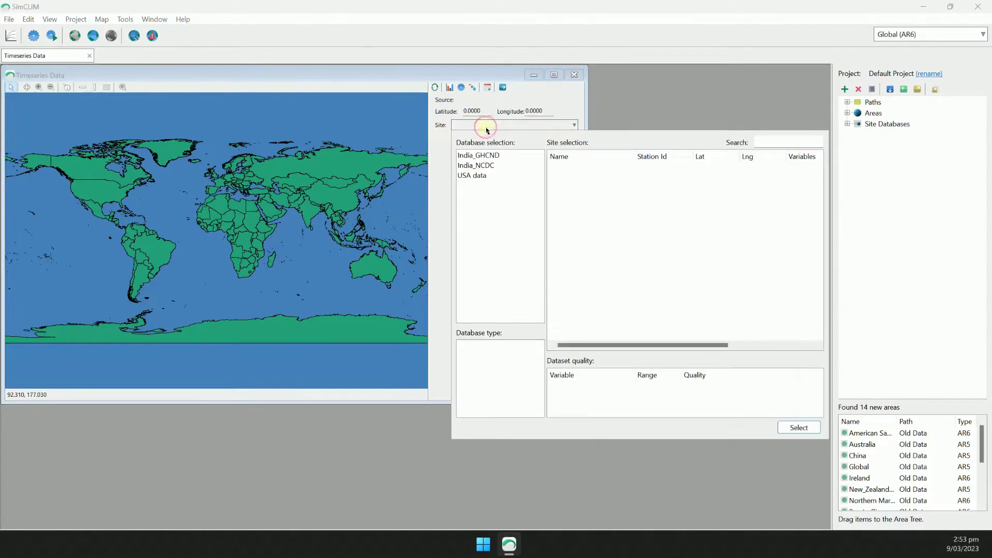
pyautogui.click(489, 155)
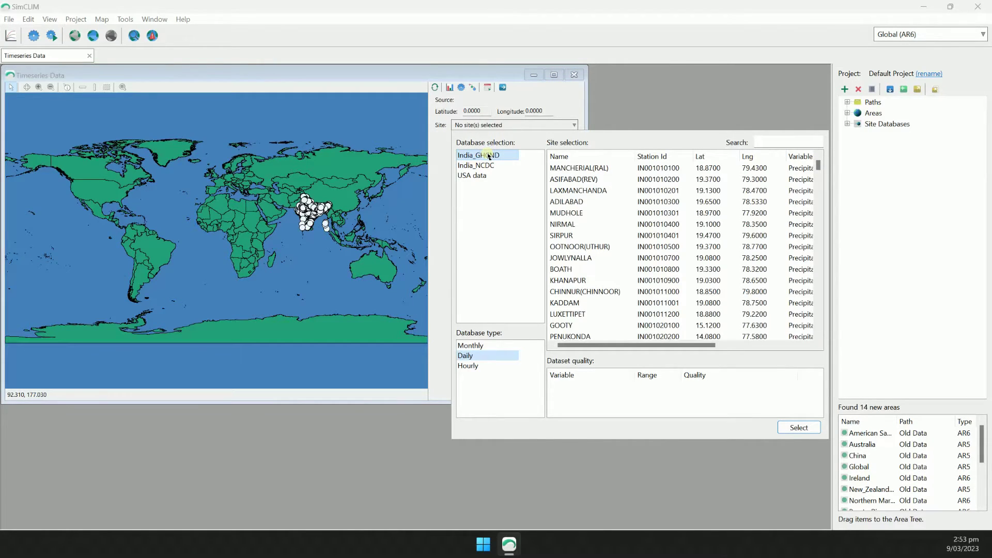
pyautogui.click(587, 193)
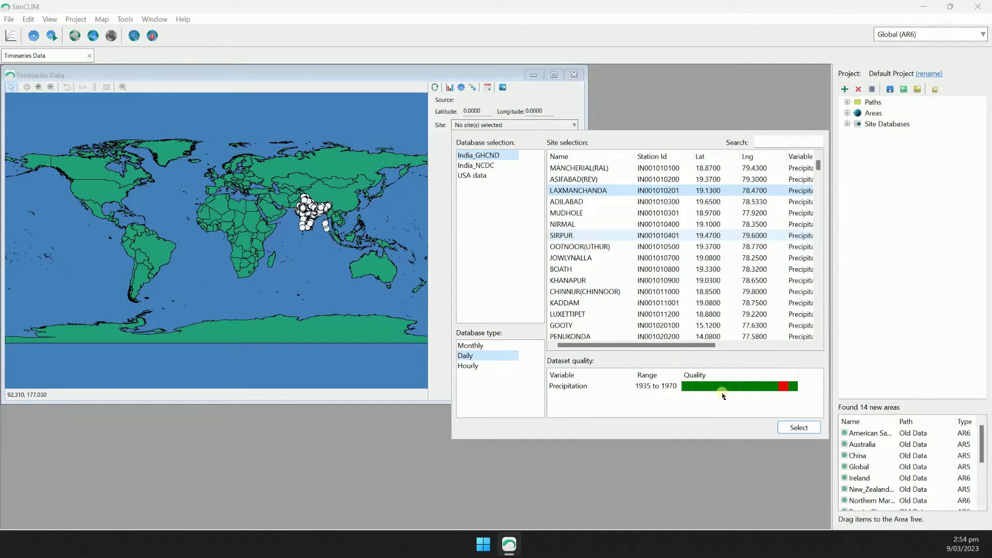
# Step: Load LAXMANCHANDA's daily station record and widen its data table beside the map
pyautogui.click(799, 427)
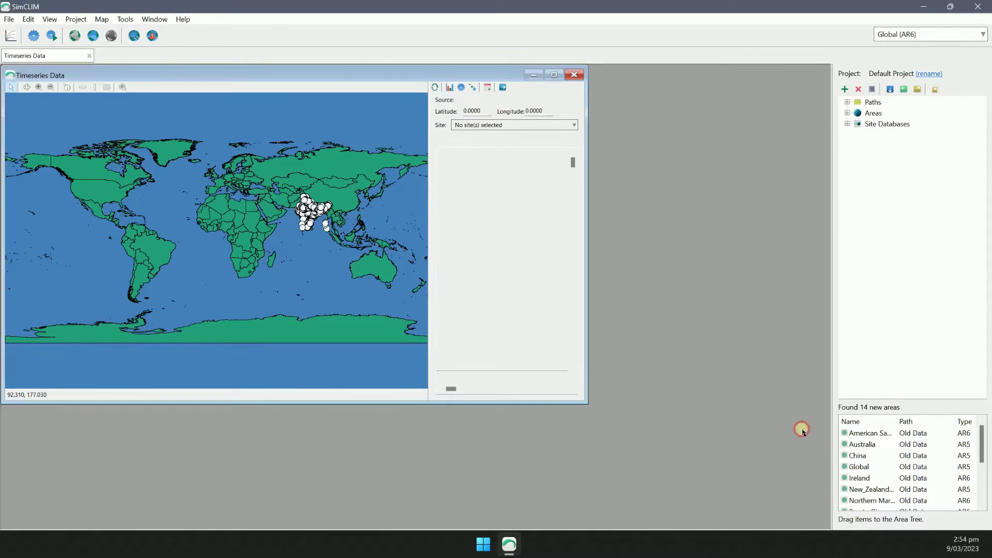
pyautogui.moveTo(573, 162); pyautogui.dragTo(580, 250)
pyautogui.moveTo(428, 226); pyautogui.dragTo(362, 232)
pyautogui.moveTo(575, 259); pyautogui.dragTo(573, 304)
pyautogui.click(481, 280)
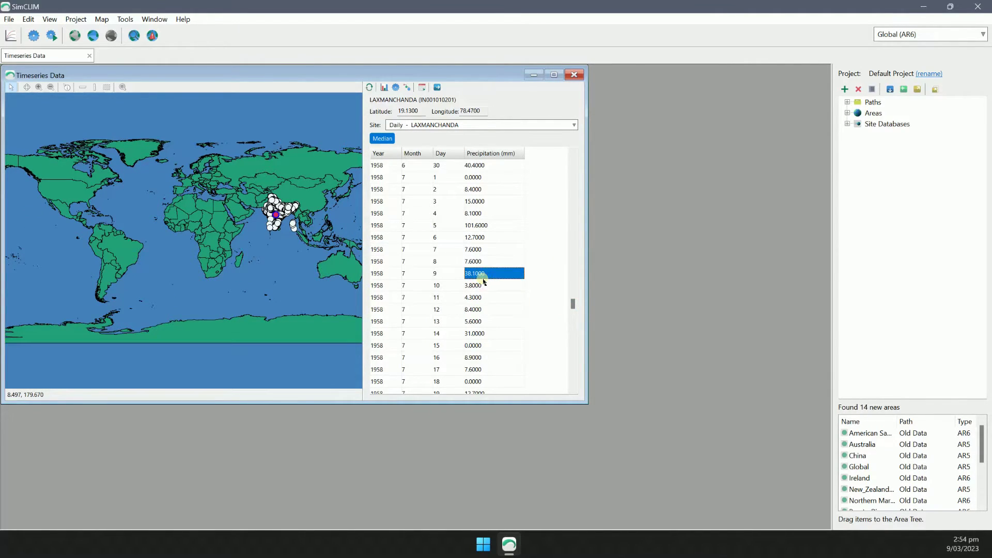
# Step: Chart the Precipitation column in the Chart Viewer, then close the chart
pyautogui.click(385, 88)
pyautogui.click(415, 186)
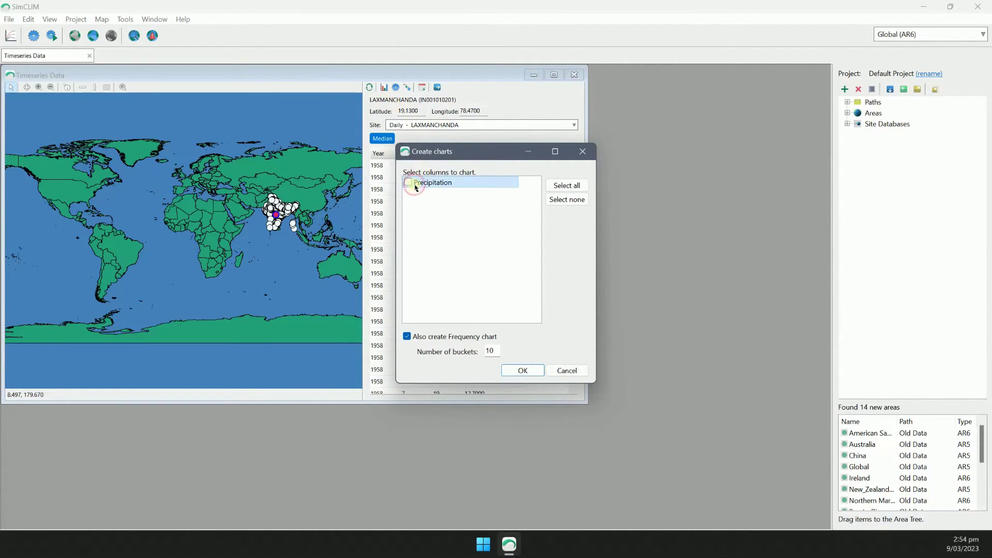
pyautogui.click(523, 370)
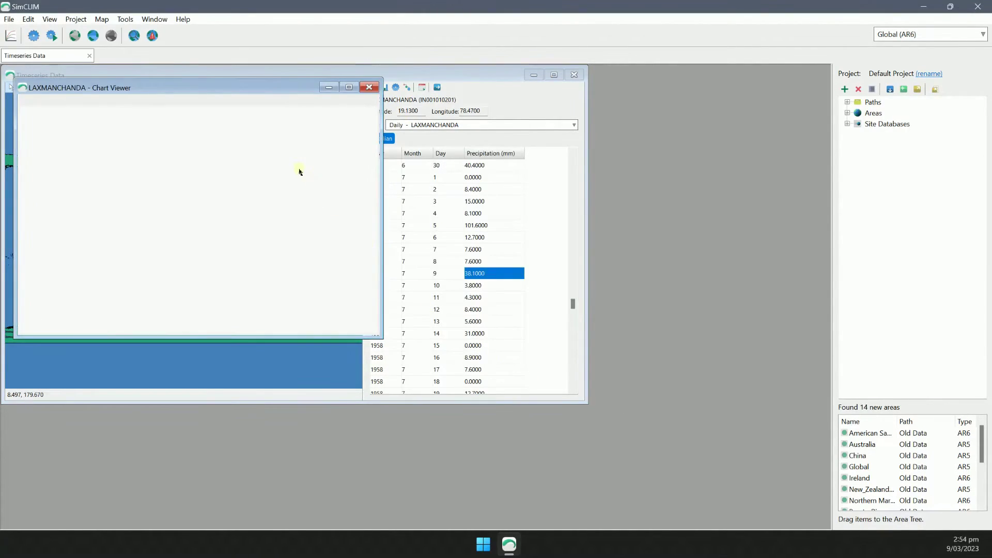
pyautogui.moveTo(222, 87); pyautogui.dragTo(542, 163)
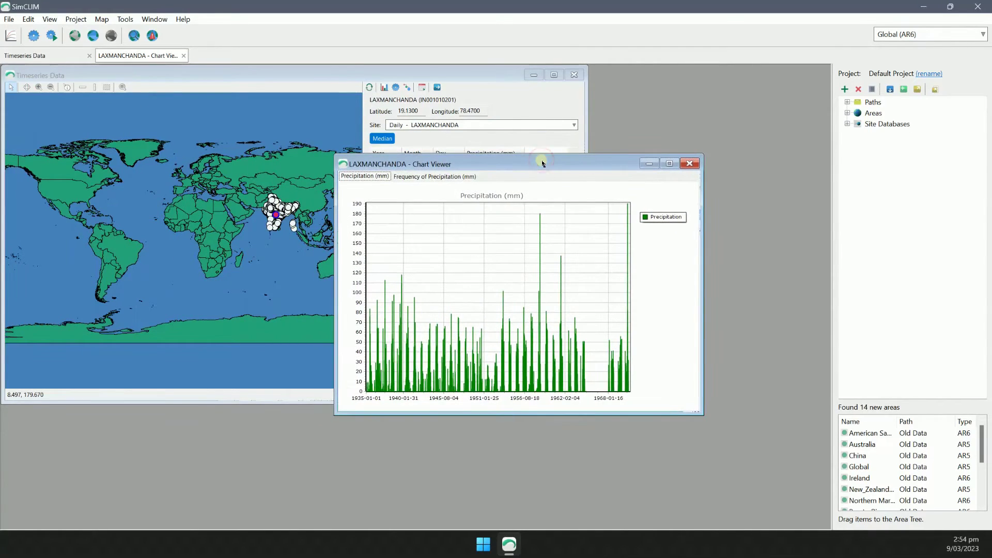
pyautogui.hotkey('ctrl', 'F4')
# Step: Set the station scenario to the India area source, year 2100, with the ACCESS-CM2 pattern
pyautogui.click(397, 88)
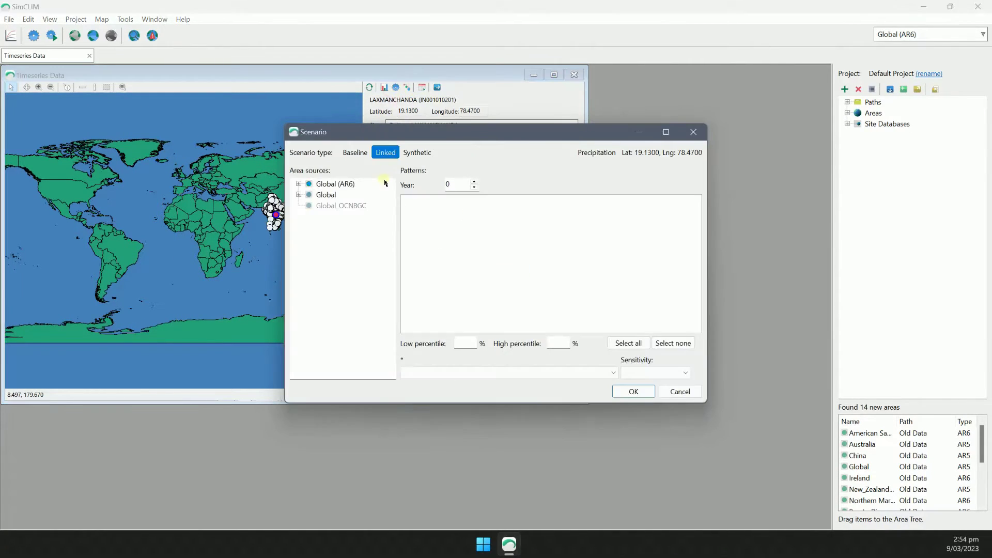
pyautogui.doubleClick(343, 186)
pyautogui.click(336, 196)
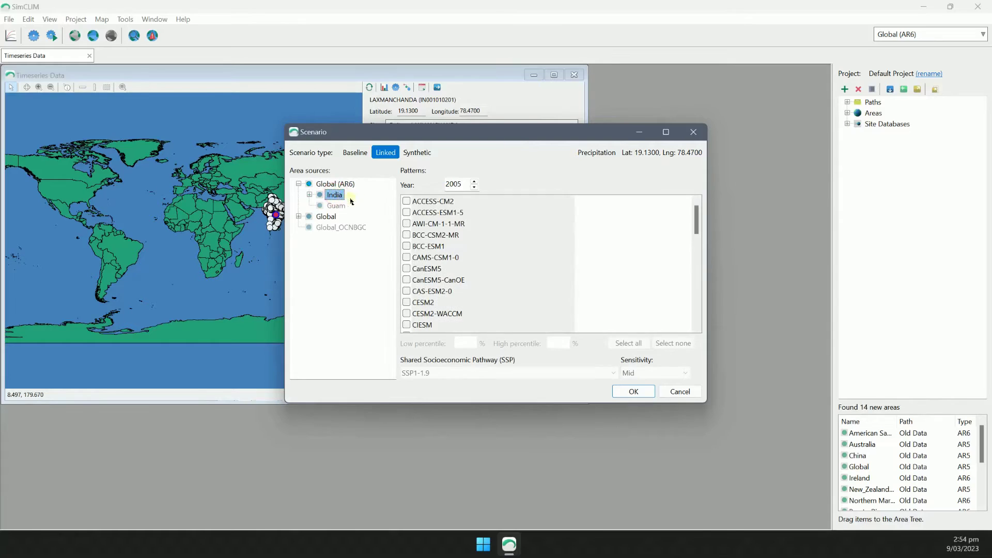
pyautogui.doubleClick(462, 185)
pyautogui.write('2100')
pyautogui.click(406, 201)
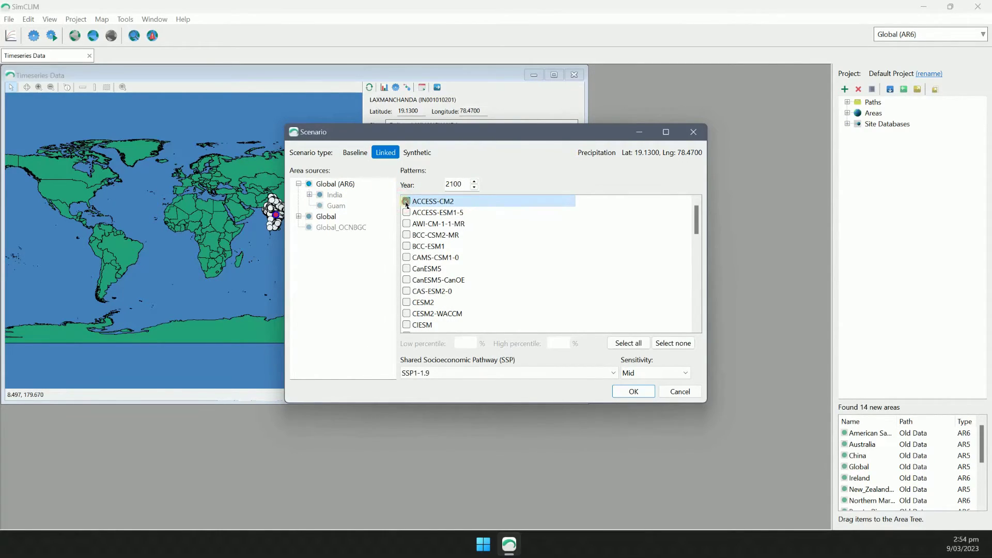
# Step: Choose SSP5-8.5 with High climate sensitivity, apply it, and close Timeseries Data
pyautogui.click(542, 372)
pyautogui.click(517, 423)
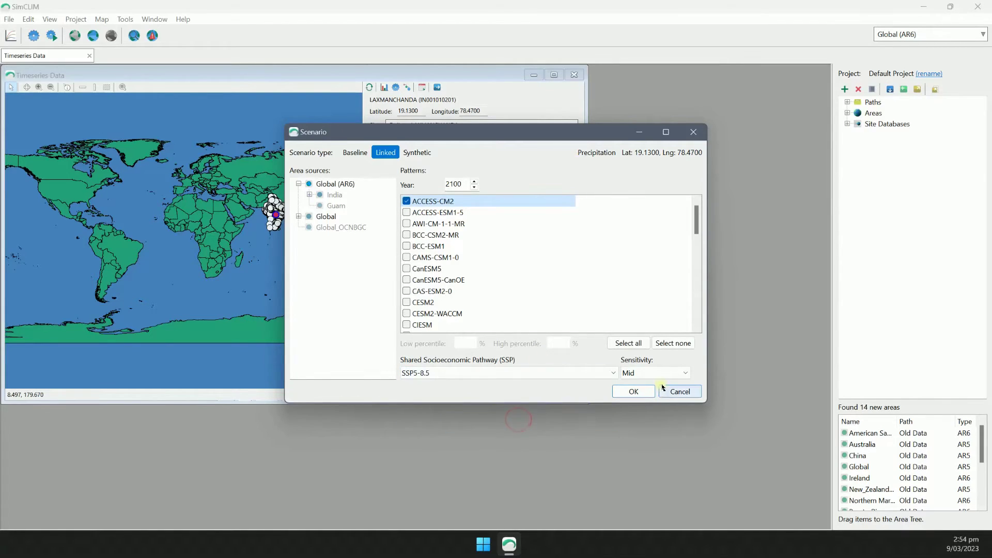
pyautogui.click(628, 373)
pyautogui.click(637, 403)
pyautogui.click(632, 393)
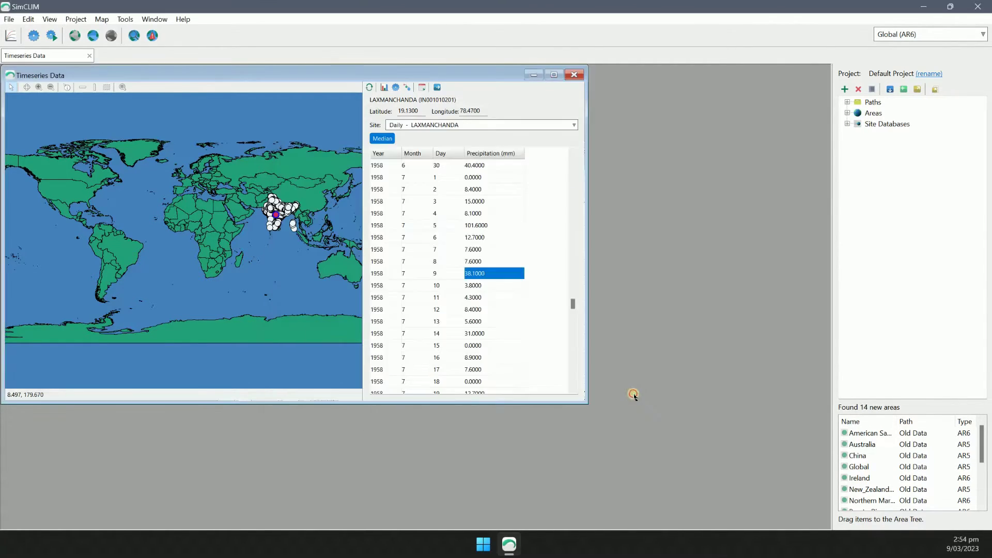
pyautogui.click(574, 74)
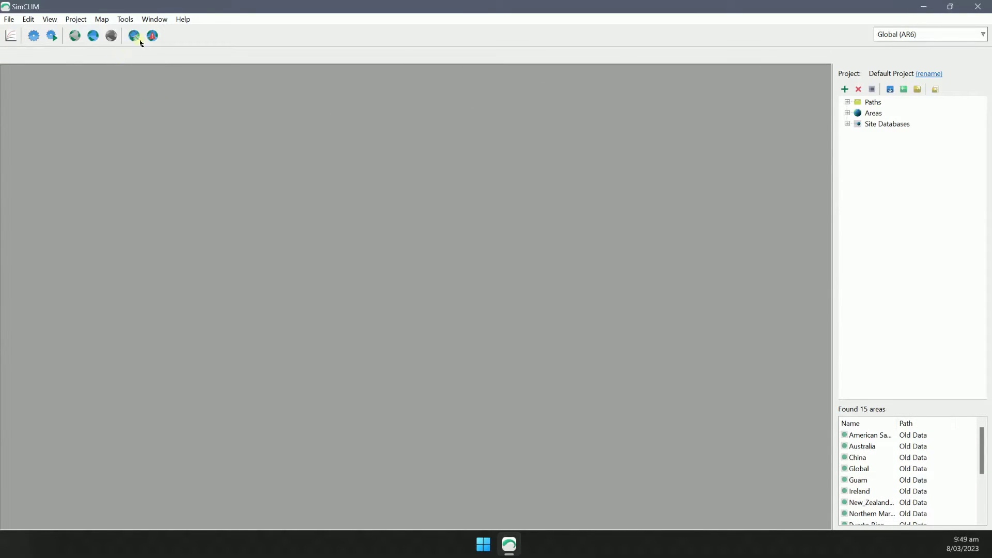
# Step: Set up an Extreme Event Analysis of Precipitation for the USA data site JUNIATA 6.0 SSW
pyautogui.click(153, 36)
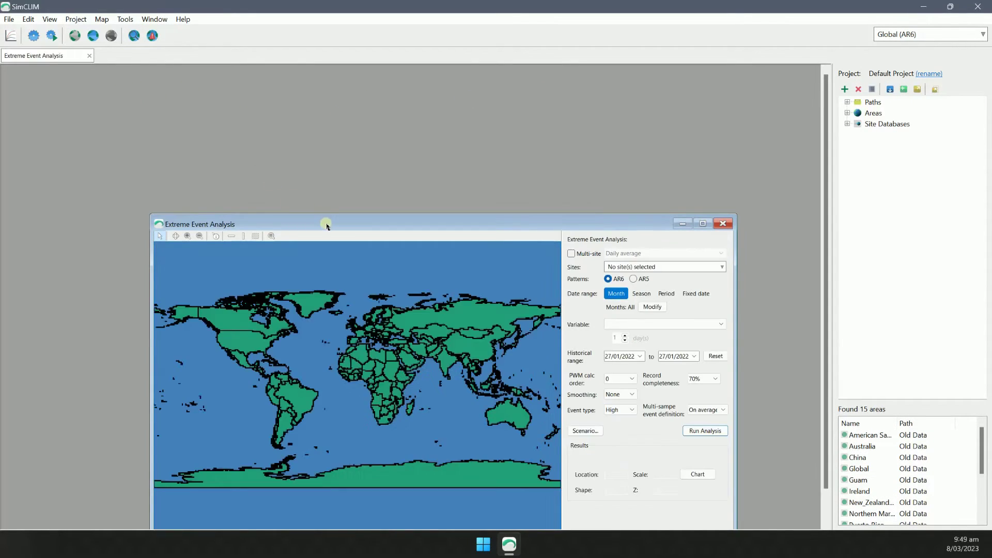
pyautogui.moveTo(324, 222); pyautogui.dragTo(267, 119)
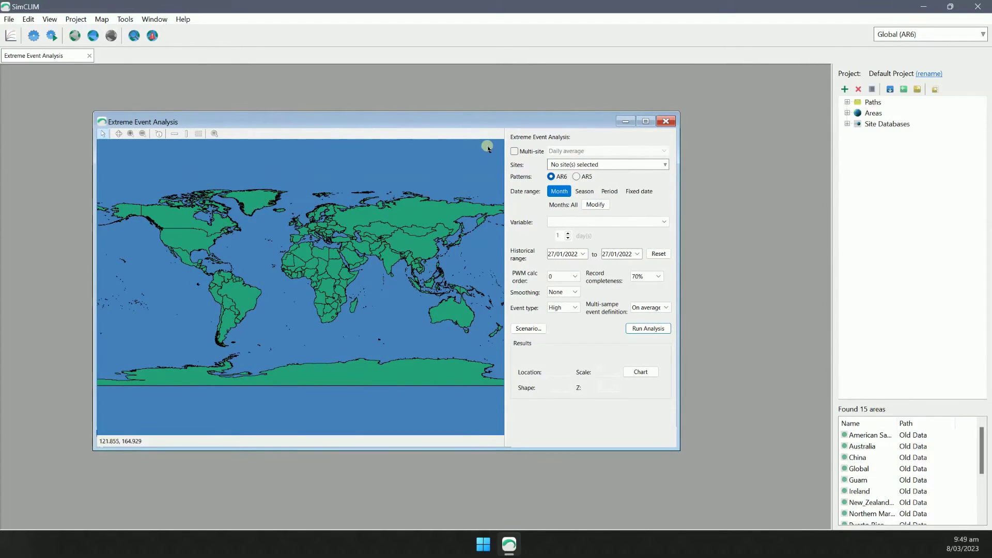
pyautogui.click(605, 166)
pyautogui.click(576, 215)
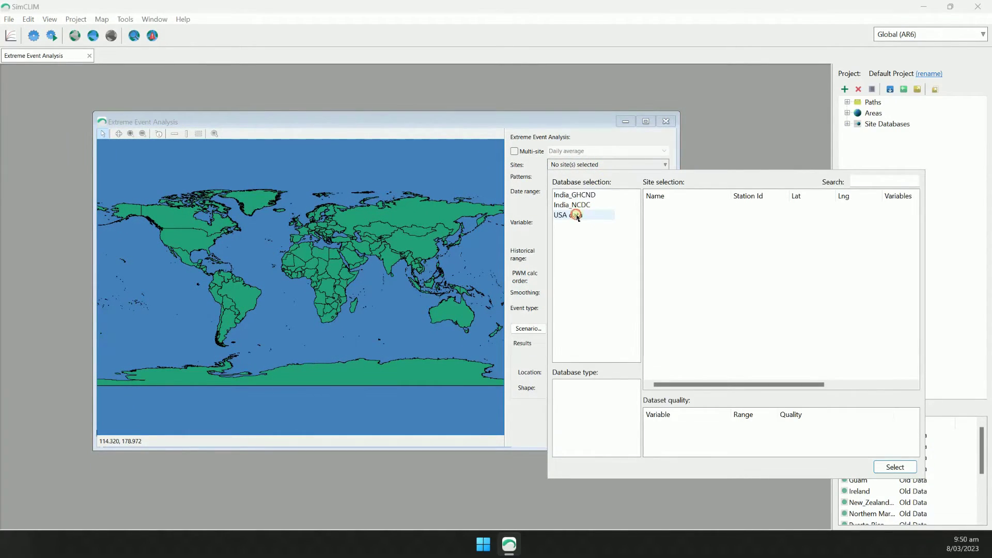
pyautogui.click(668, 230)
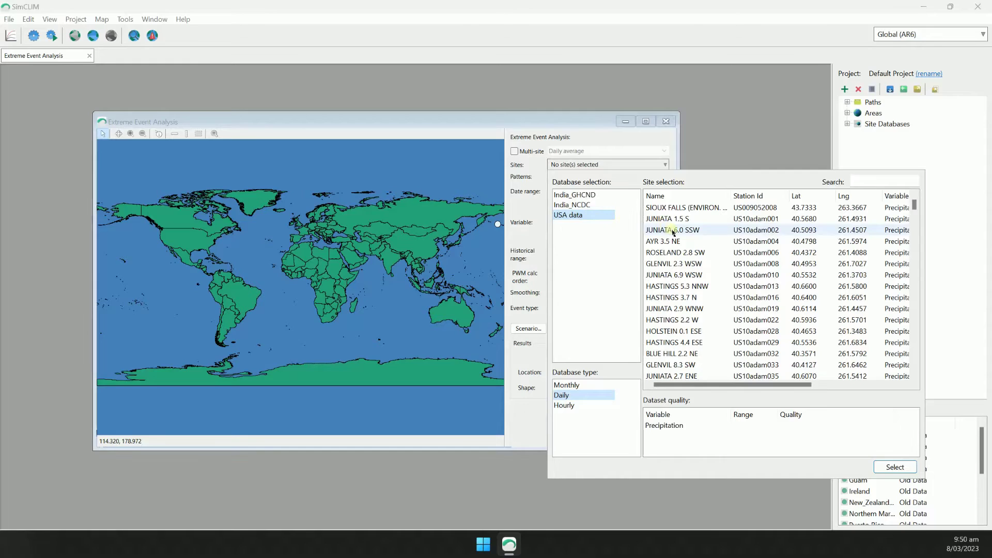
pyautogui.click(895, 467)
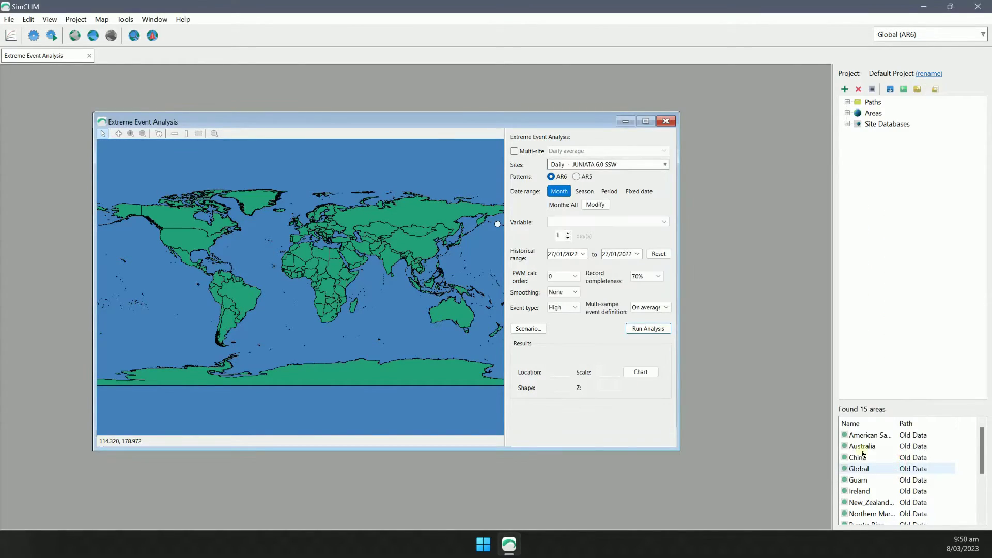
pyautogui.click(587, 222)
pyautogui.click(587, 231)
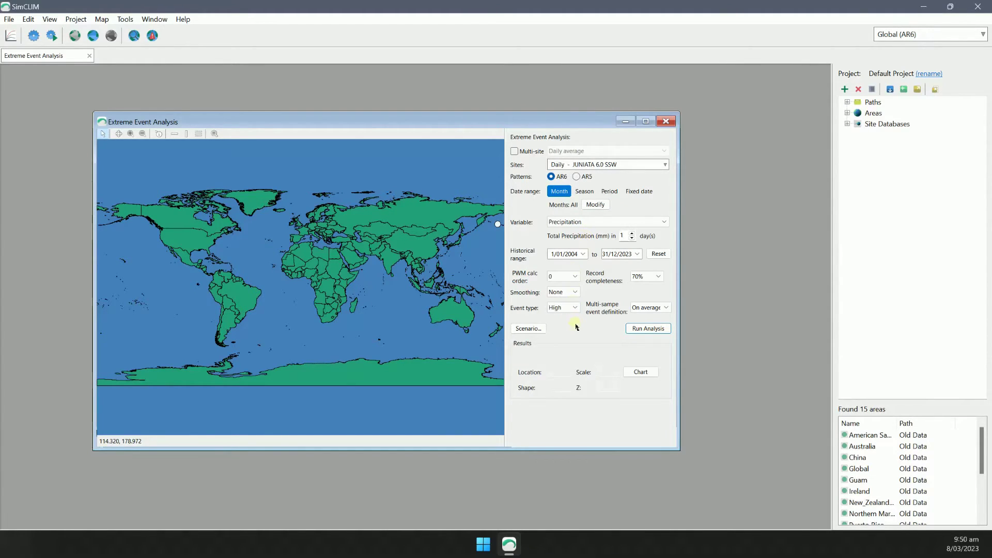
# Step: Run the analysis, view its return-period chart, then close the Results window
pyautogui.click(649, 330)
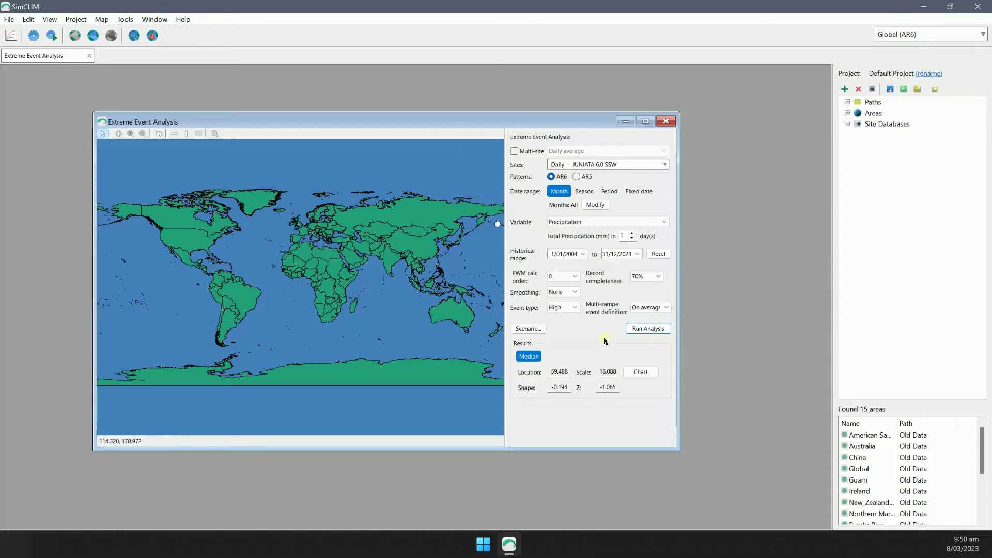
pyautogui.click(653, 377)
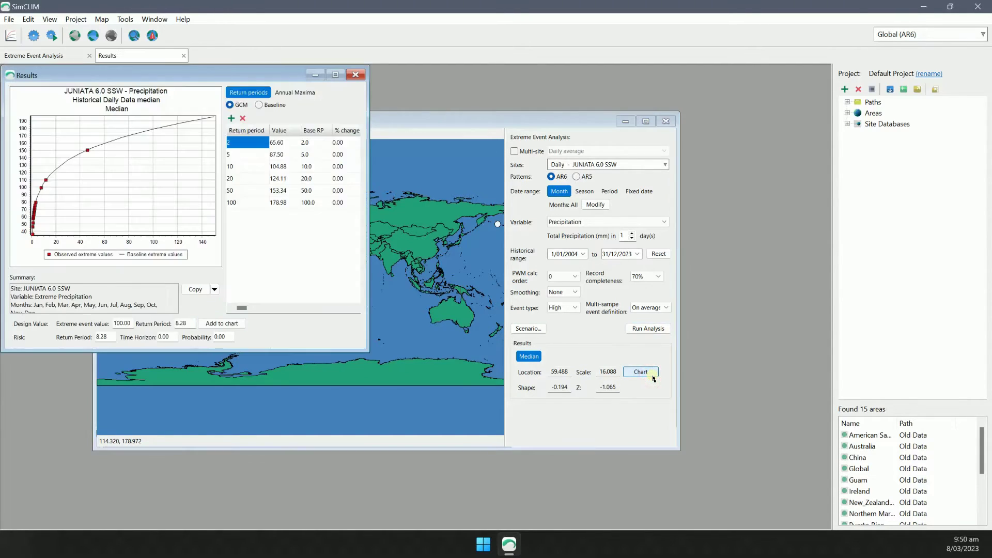
pyautogui.moveTo(367, 350); pyautogui.dragTo(430, 500)
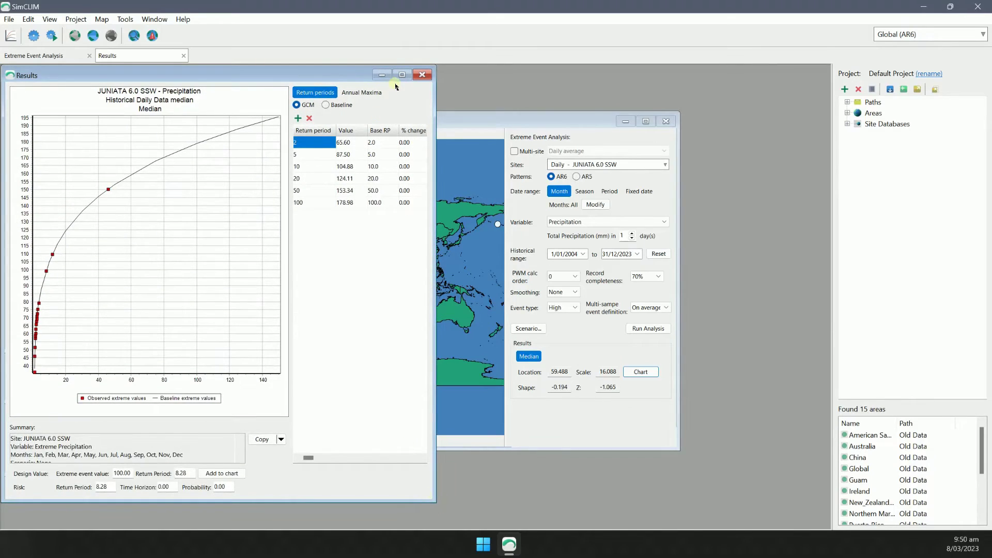
pyautogui.click(422, 75)
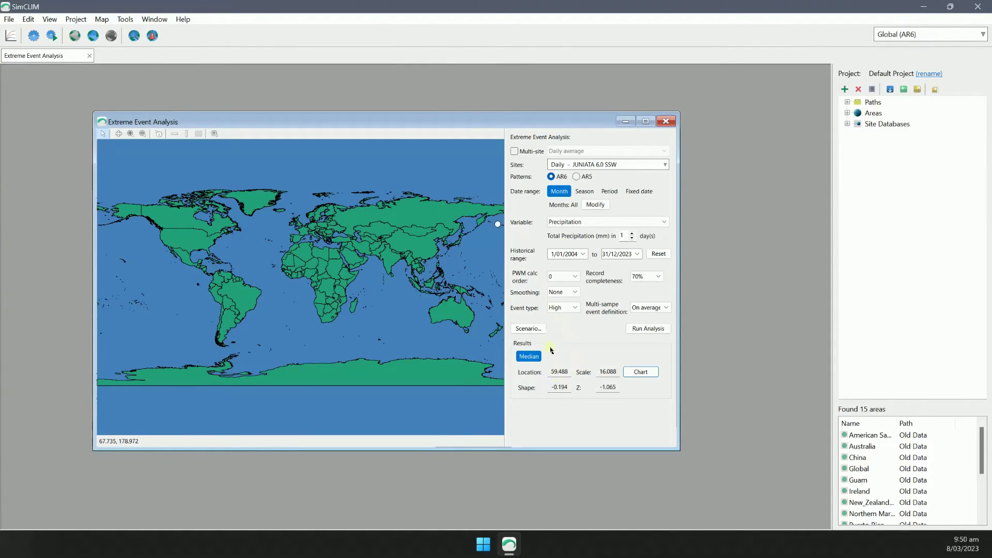
# Step: Set the analysis scenario to year 2100, ACCESS-CM2 pattern, SSP2-4.5 pathway
pyautogui.click(527, 329)
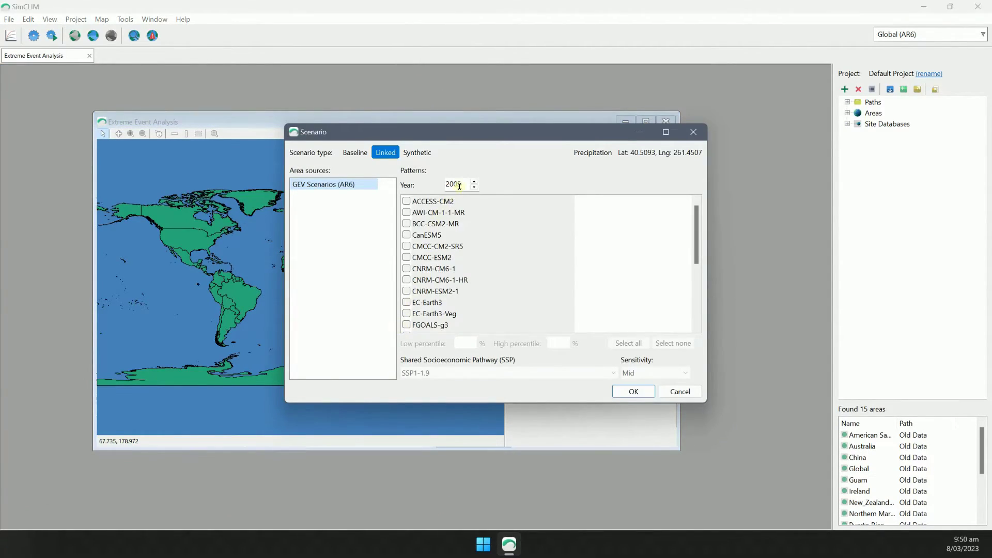
pyautogui.click(474, 181)
pyautogui.click(474, 182)
pyautogui.write('2100')
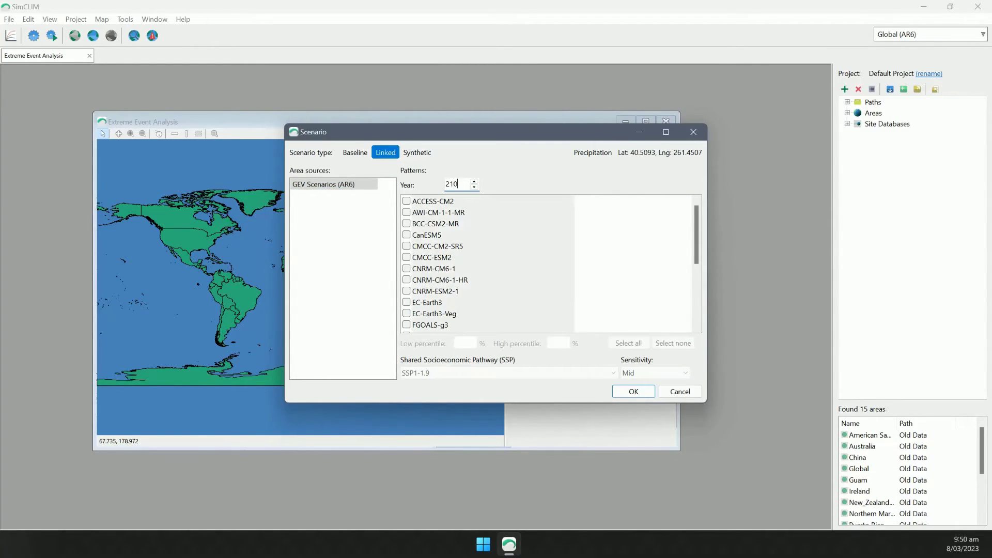
pyautogui.click(411, 202)
pyautogui.click(529, 374)
pyautogui.click(527, 407)
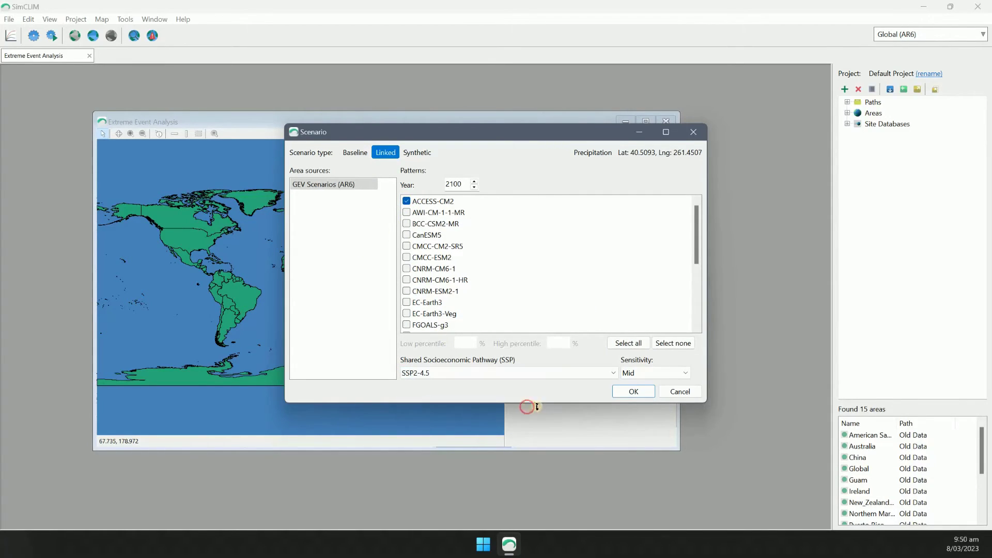
pyautogui.click(637, 394)
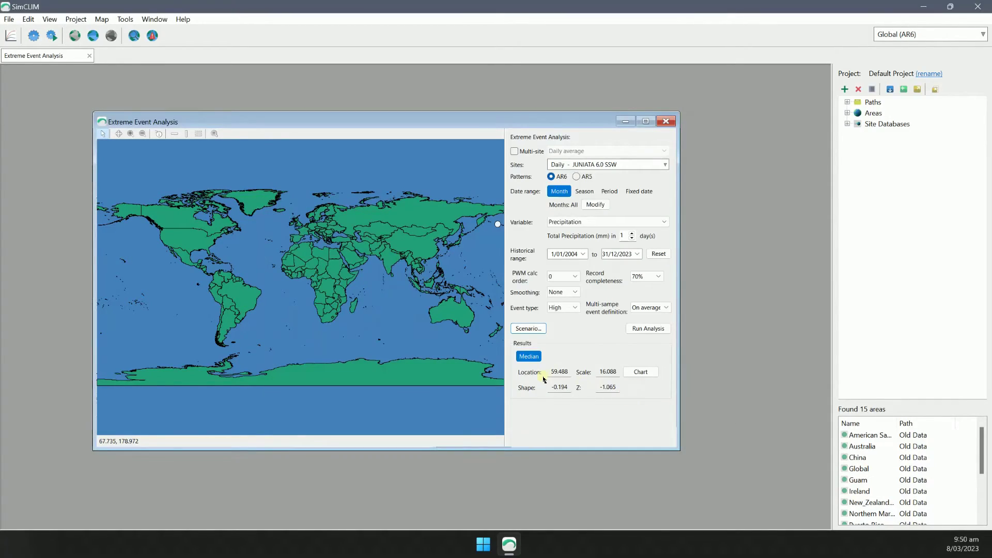
# Step: Rerun the analysis, view the scenario return-period chart, and close both analysis windows
pyautogui.click(652, 329)
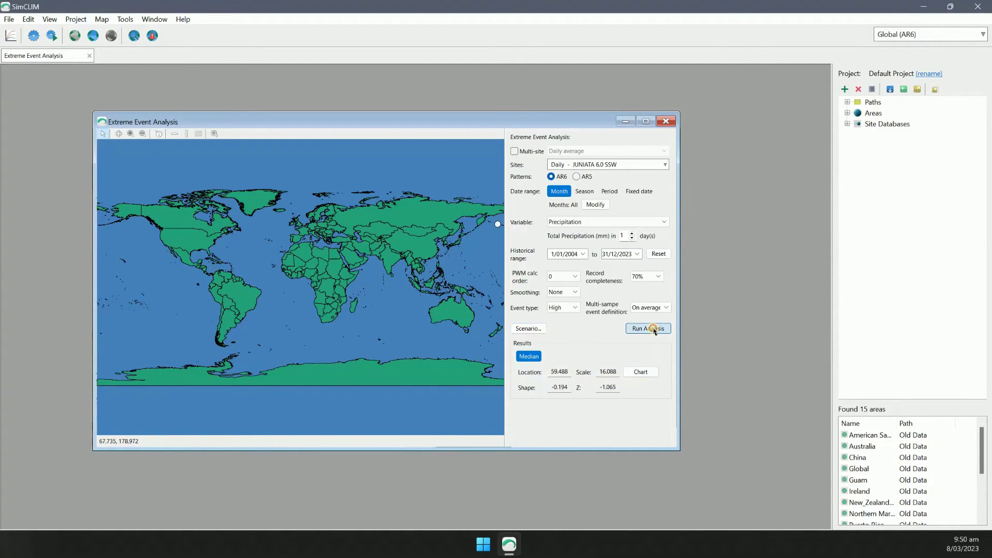
pyautogui.click(650, 375)
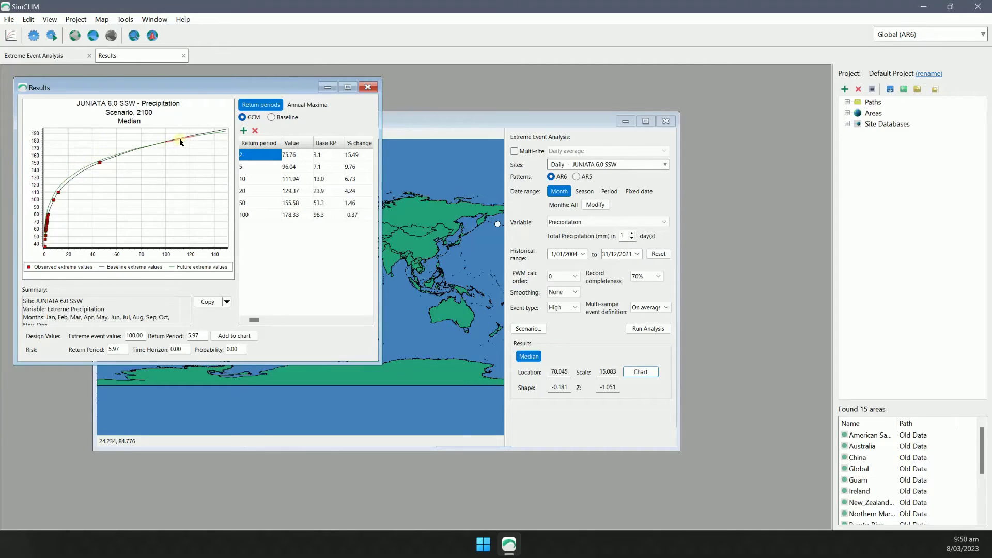
pyautogui.moveTo(379, 364); pyautogui.dragTo(468, 463)
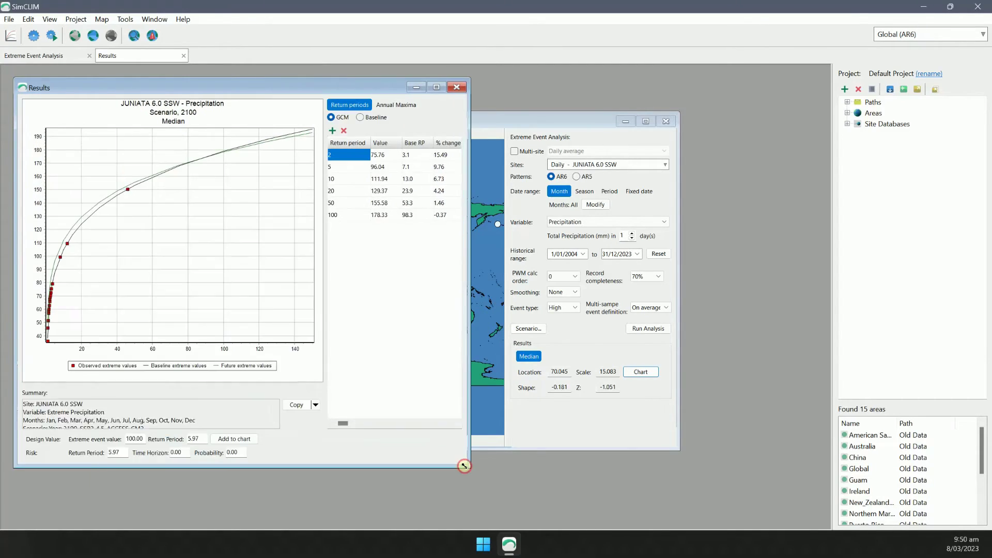
pyautogui.click(455, 87)
pyautogui.click(665, 122)
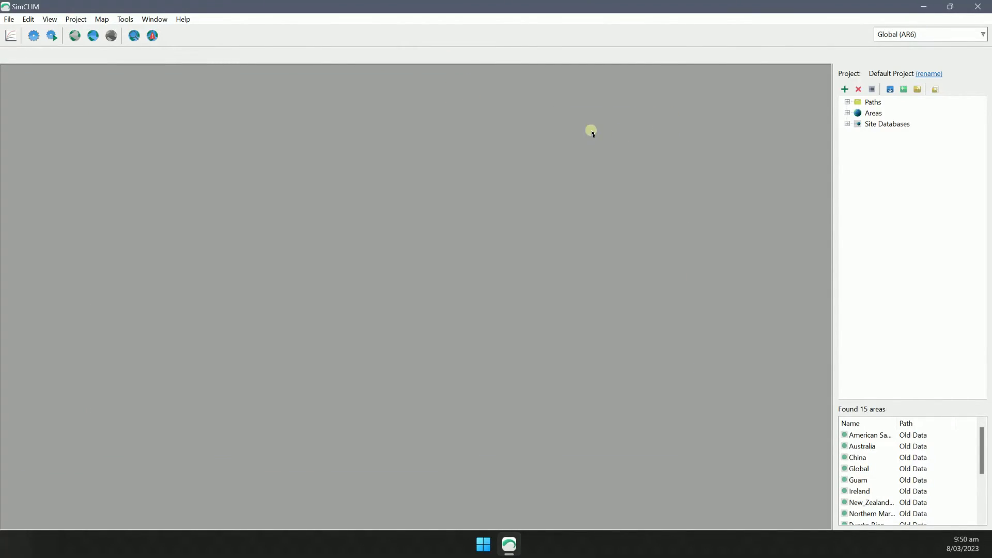
# Step: Expand the Areas and Site Databases branches and drag Guam onto Global (AR6)
pyautogui.doubleClick(872, 114)
pyautogui.click(897, 127)
pyautogui.doubleClick(897, 126)
pyautogui.doubleClick(892, 145)
pyautogui.doubleClick(895, 178)
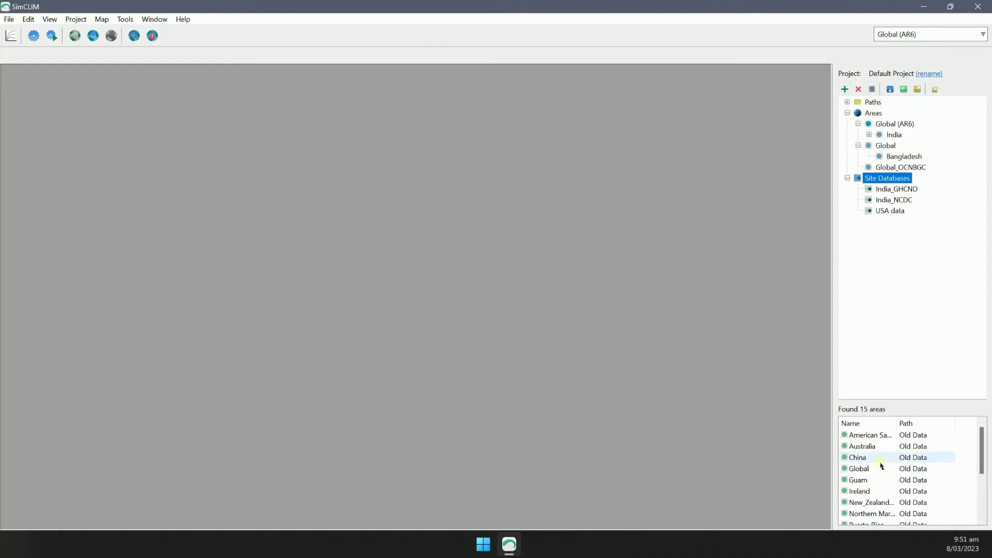
pyautogui.click(861, 479)
pyautogui.moveTo(930, 256); pyautogui.dragTo(900, 129)
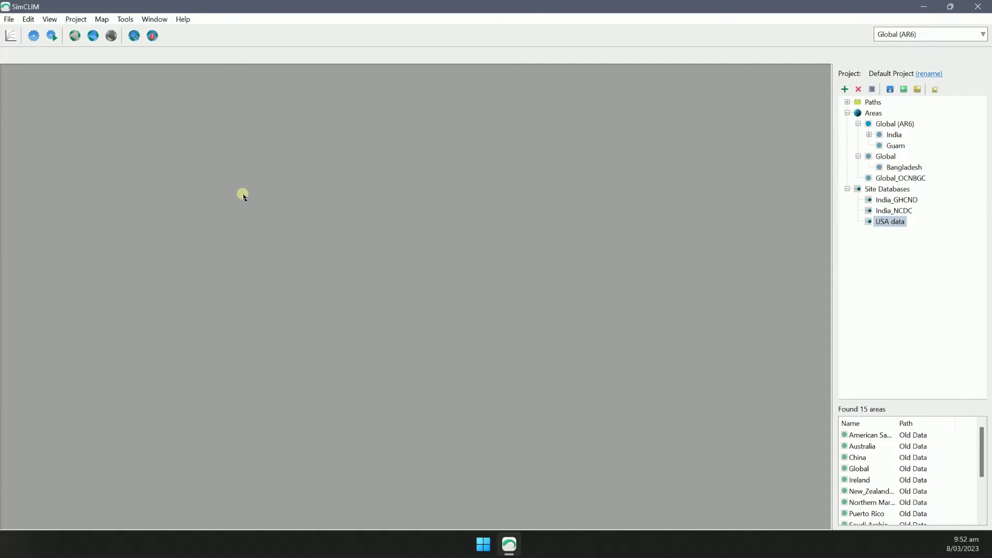
pyautogui.click(182, 19)
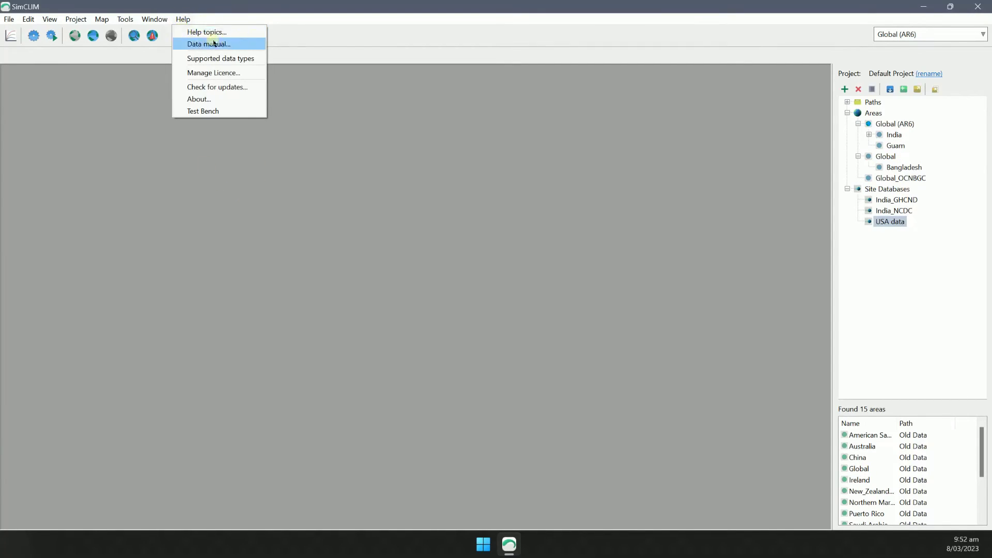
# Step: Browse the Project Manager, Areas, SSPs and RCPs, Timeseries and Extreme Event Analysis help pages
pyautogui.click(246, 37)
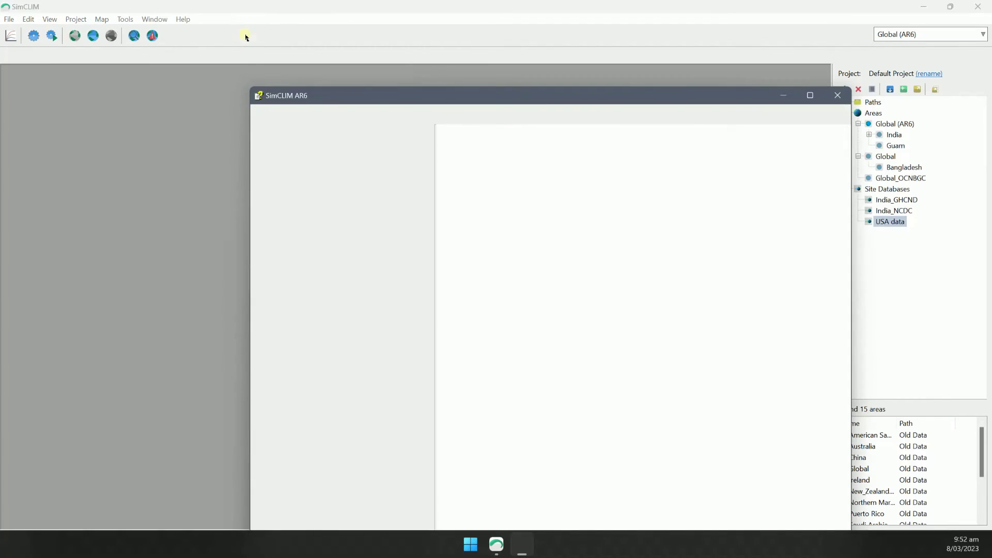
pyautogui.moveTo(363, 96); pyautogui.dragTo(370, 46)
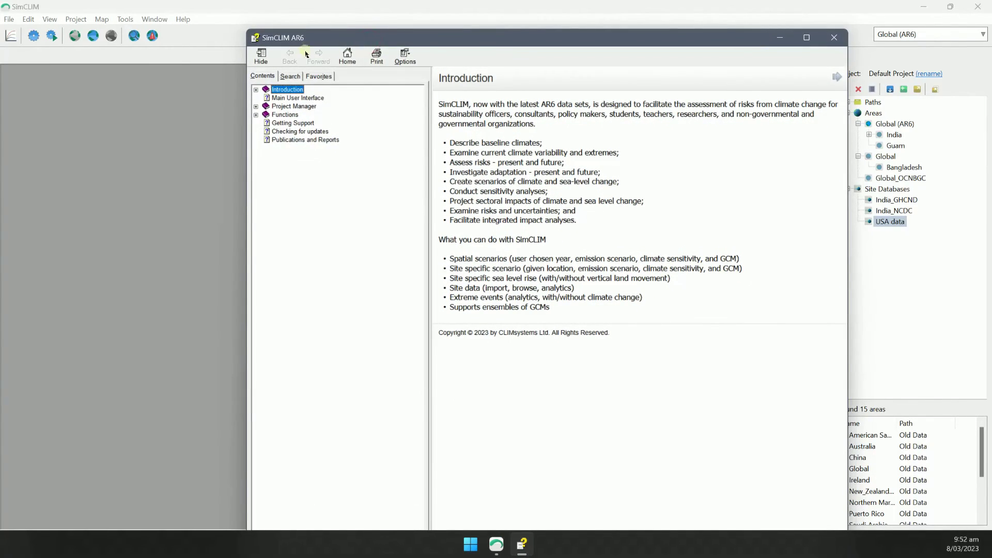
pyautogui.click(304, 107)
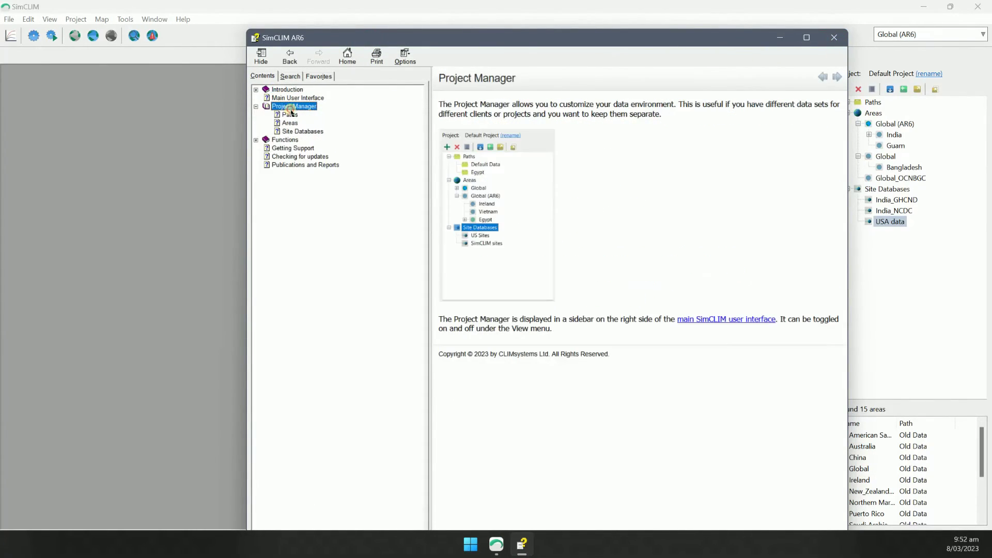
pyautogui.click(290, 123)
pyautogui.click(295, 141)
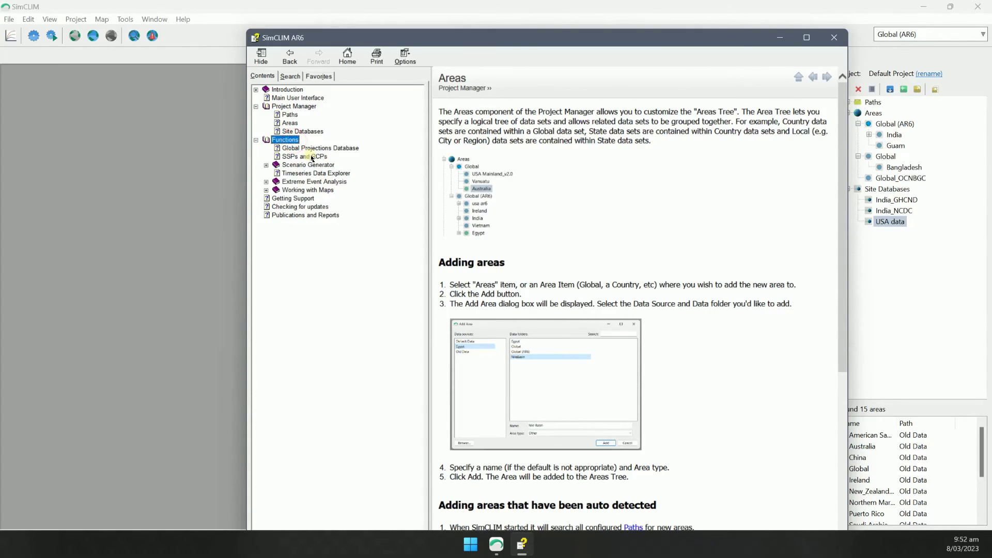
pyautogui.click(310, 157)
pyautogui.click(310, 175)
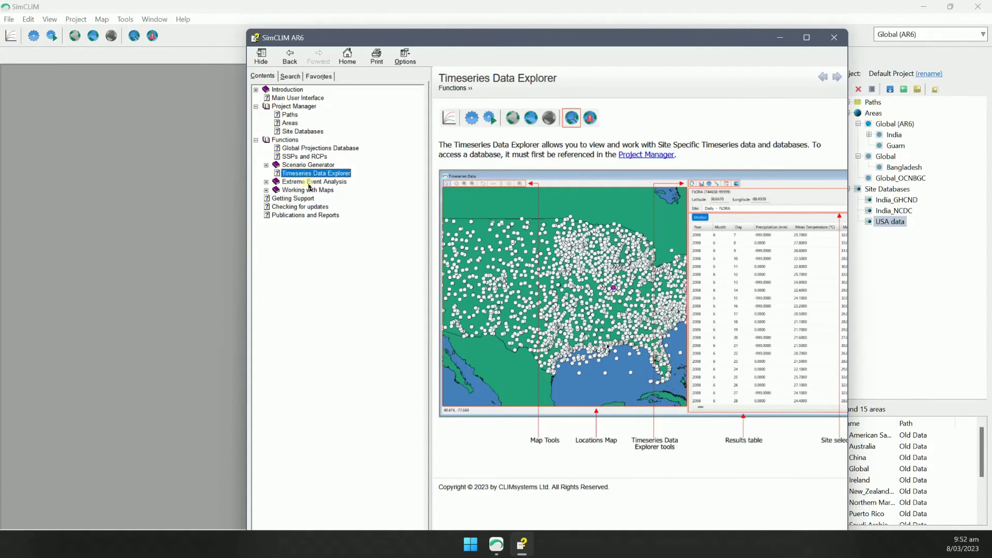
pyautogui.click(310, 183)
# Step: Close the help window and open the SimCLIM Data Manual PDF
pyautogui.click(840, 40)
pyautogui.click(183, 19)
pyautogui.click(190, 44)
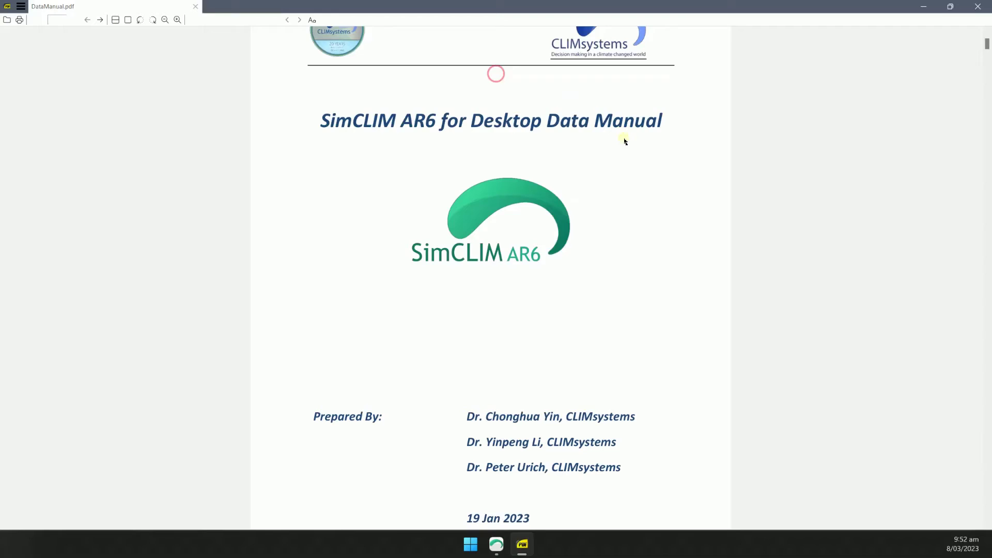